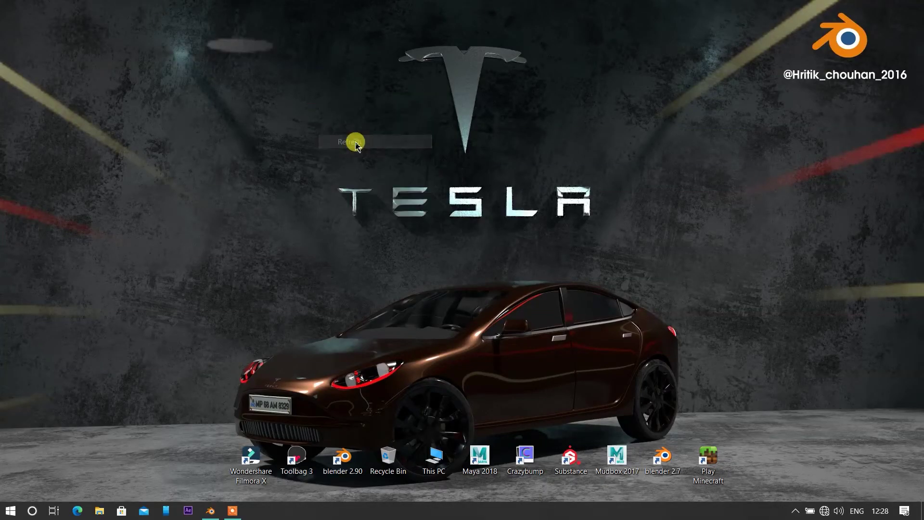
# Switch to Blender and examine the room model from outside and its interior with the bike and chairs
pyautogui.click(212, 513)
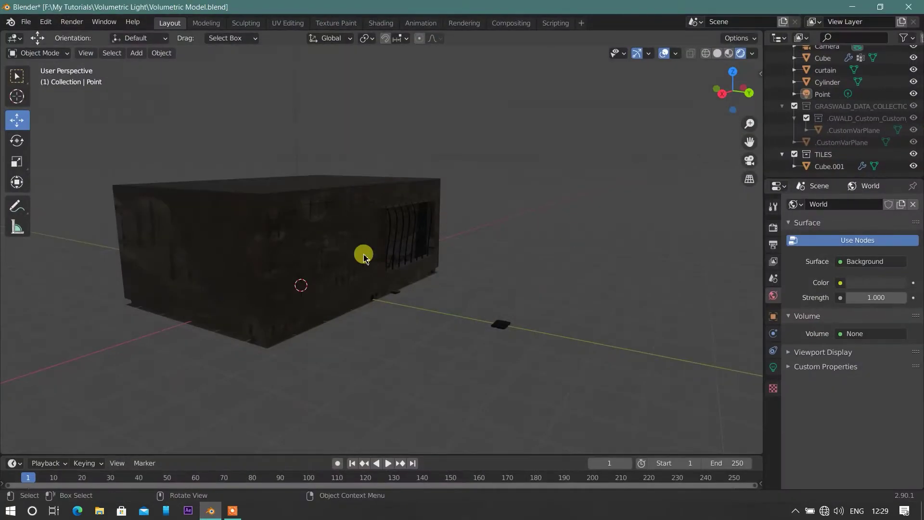
pyautogui.scroll(8, 364, 258)
pyautogui.scroll(-8, 443, 278)
pyautogui.moveTo(363, 297); pyautogui.dragTo(336, 324, button='middle')
pyautogui.scroll(6, 337, 324)
pyautogui.scroll(2, 413, 324)
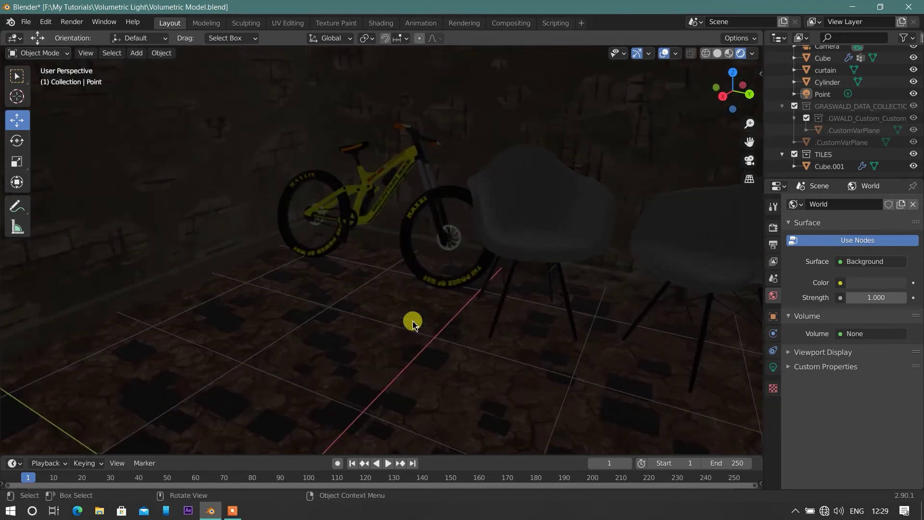
pyautogui.moveTo(413, 324); pyautogui.dragTo(395, 287, button='middle')
pyautogui.scroll(-10, 440, 285)
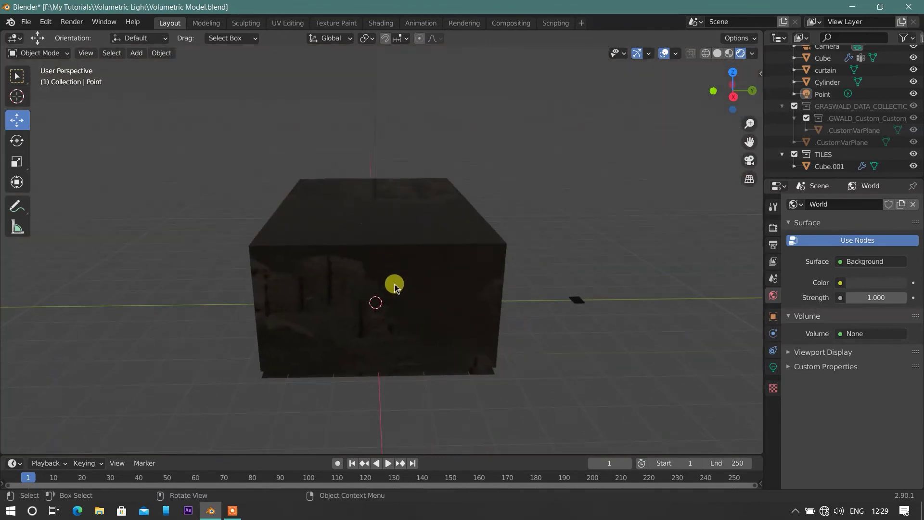
# Display the scene in solid shading and inspect the room's interior with the curtained window
pyautogui.press('z')
pyautogui.scroll(3, 396, 318)
pyautogui.press('z')
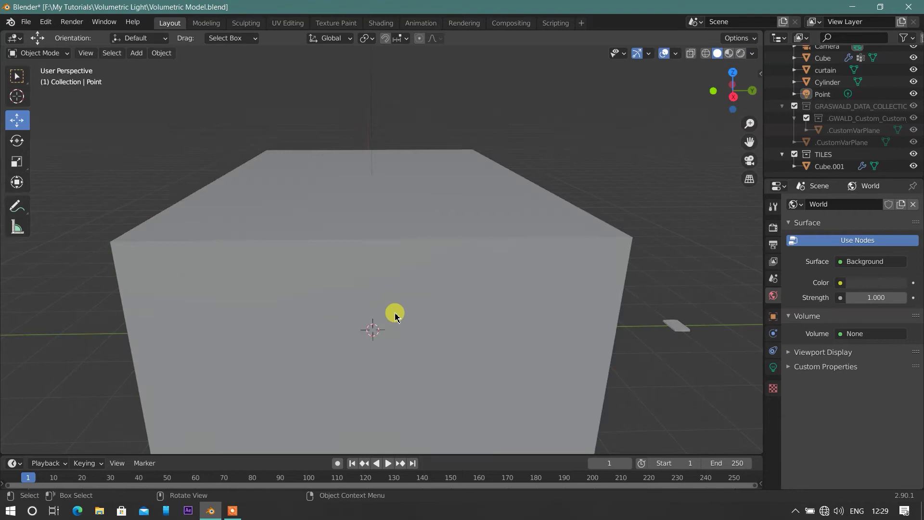
pyautogui.scroll(3, 406, 330)
pyautogui.moveTo(417, 345); pyautogui.dragTo(539, 326, button='middle')
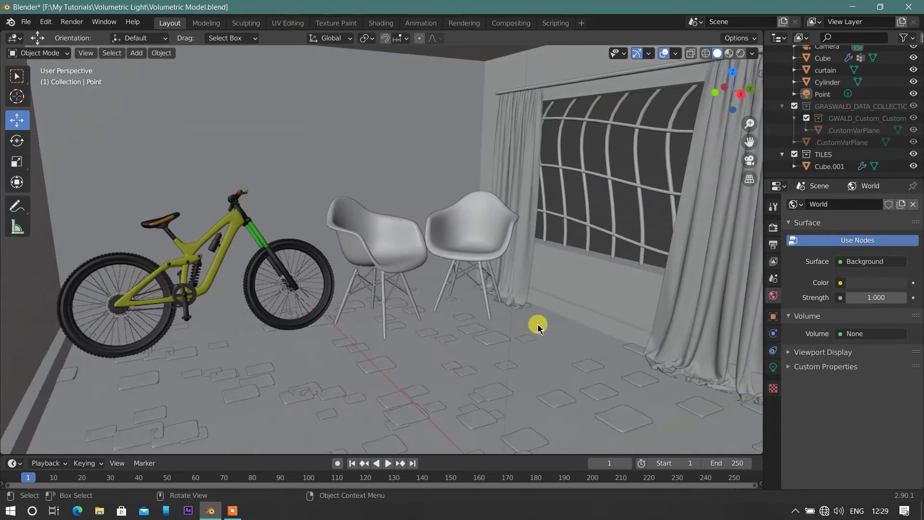
pyautogui.scroll(-6, 486, 351)
# Delete the point light above the room
pyautogui.click(390, 110)
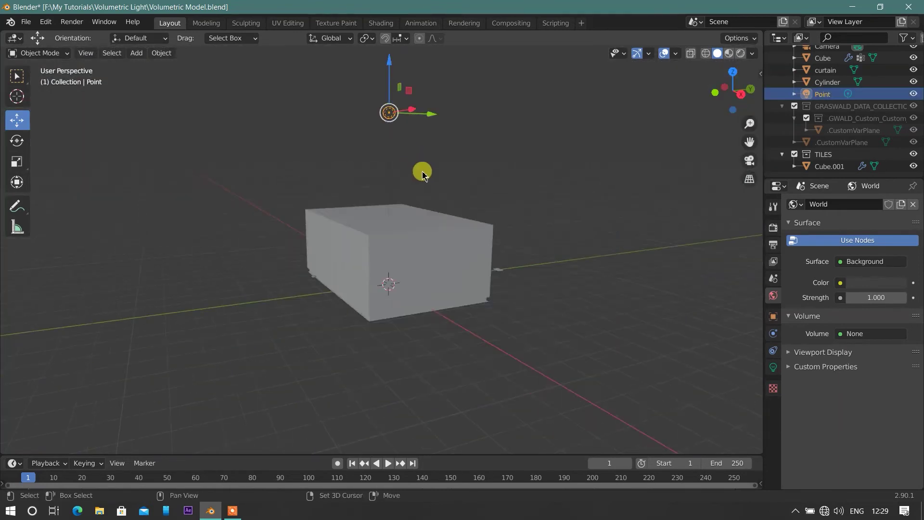
pyautogui.press('x')
pyautogui.click(374, 217)
# Set the world background strength to 0 and display the scene in rendered shading
pyautogui.scroll(5, 390, 309)
pyautogui.moveTo(390, 310); pyautogui.dragTo(506, 357, button='middle')
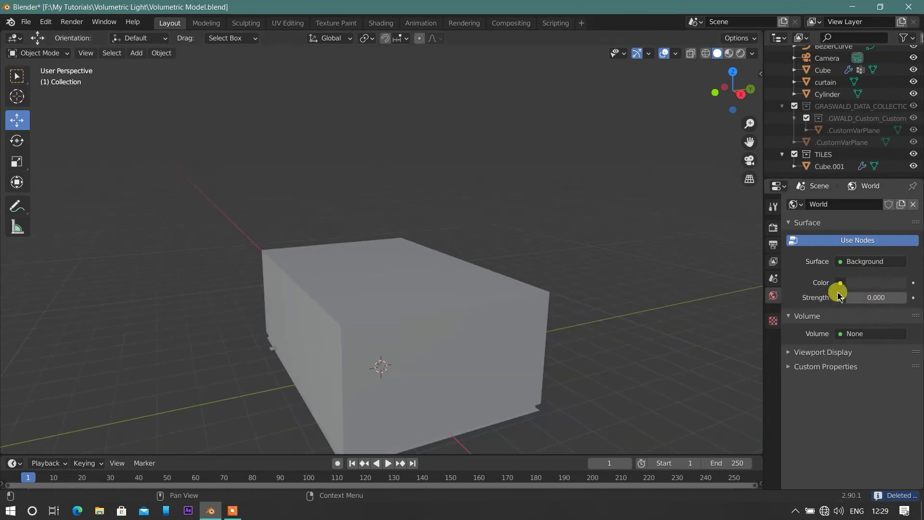
pyautogui.scroll(8, 683, 295)
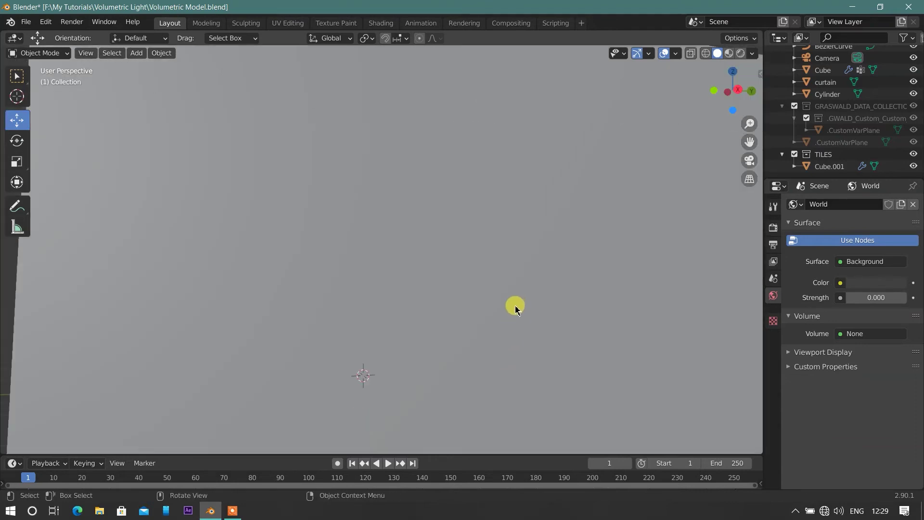
pyautogui.press('z')
pyautogui.click(487, 120)
pyautogui.scroll(5, 423, 326)
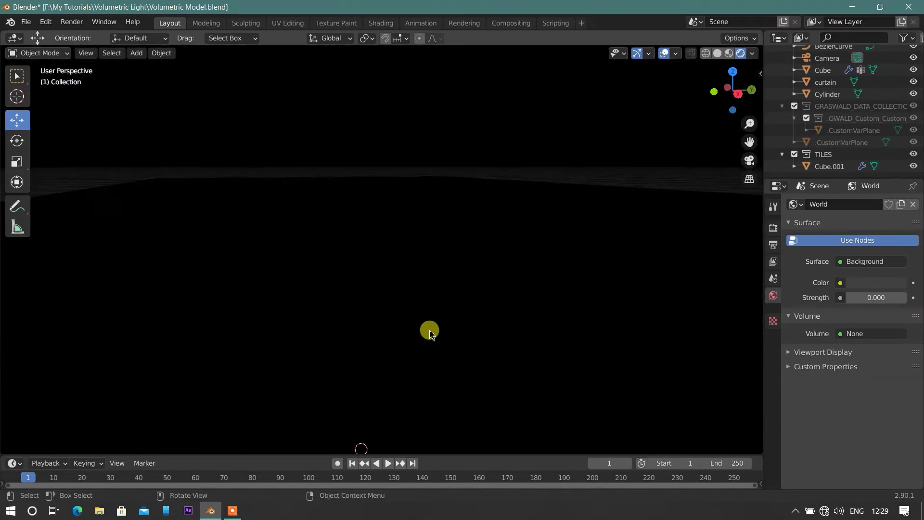
# Add a spot light at the origin and raise it about 4.43 m along the Z axis
pyautogui.scroll(-4, 430, 331)
pyautogui.hotkey('shift', 'a')
pyautogui.moveTo(500, 231)
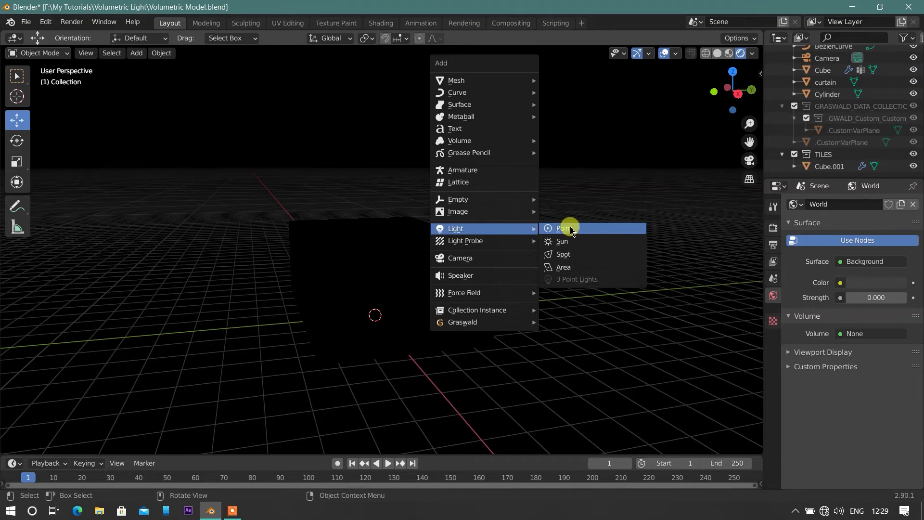
pyautogui.click(573, 255)
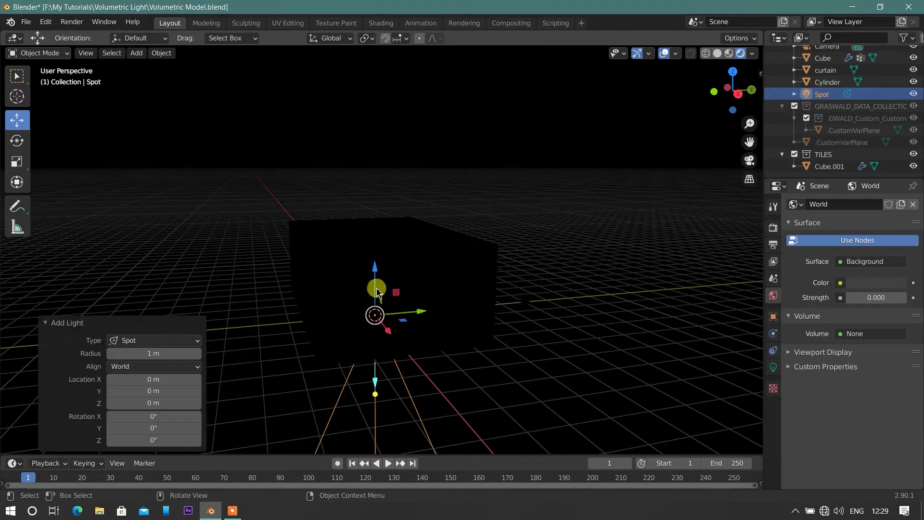
pyautogui.moveTo(377, 291); pyautogui.dragTo(384, 167)
# Move the spot light about 5.69 m along the Y axis, out in front of the window wall
pyautogui.moveTo(495, 244); pyautogui.dragTo(414, 201, button='middle')
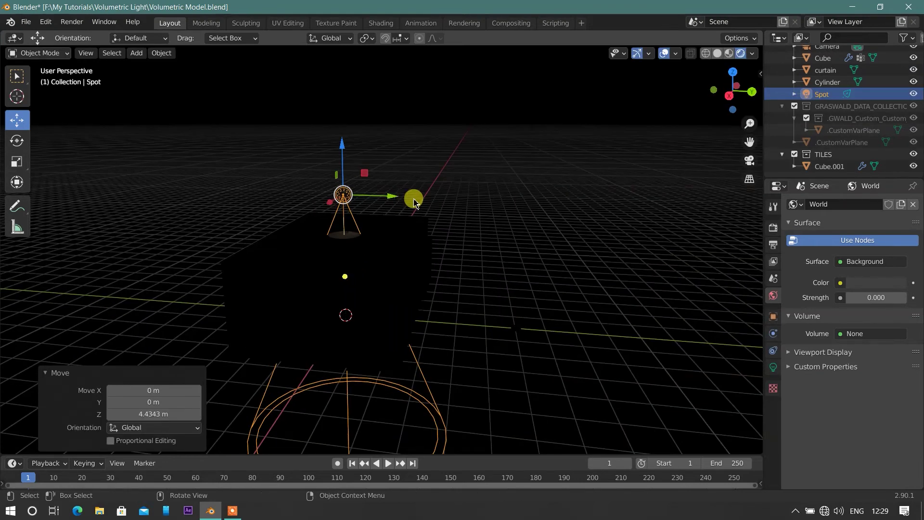
pyautogui.press('g')
pyautogui.press('y')
pyautogui.click(537, 289)
pyautogui.moveTo(536, 289); pyautogui.dragTo(563, 281, button='middle')
# Rotate the spot light around the global X axis so its cone points at the room
pyautogui.press('g')
pyautogui.press('r')
pyautogui.press('x')
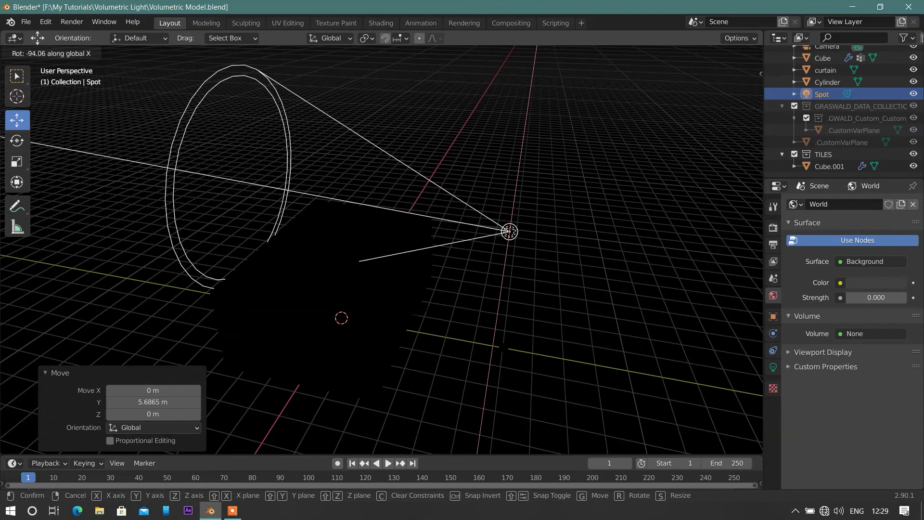
pyautogui.click(490, 317)
# Move the spot light about 2.17 m farther along Y and about 2.63 m along X
pyautogui.moveTo(505, 320); pyautogui.dragTo(367, 319, button='middle')
pyautogui.press('g')
pyautogui.click(547, 282)
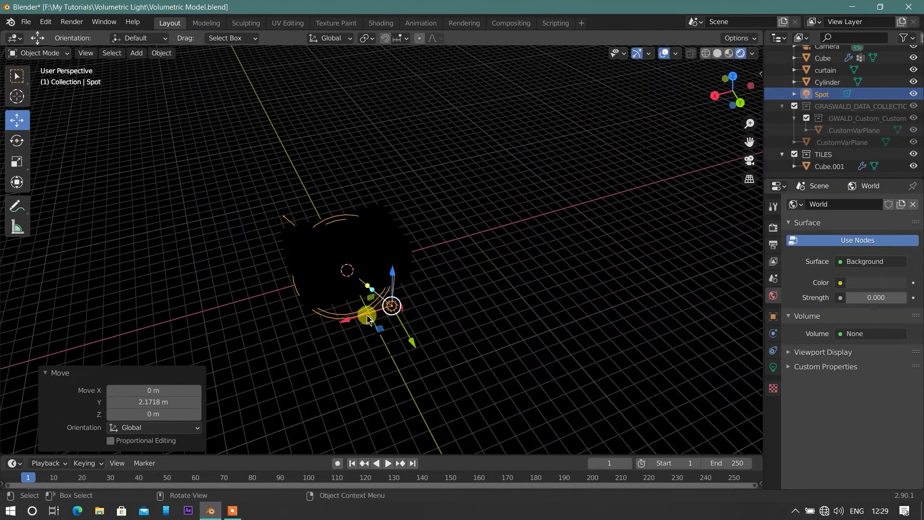
pyautogui.moveTo(326, 324); pyautogui.dragTo(281, 331)
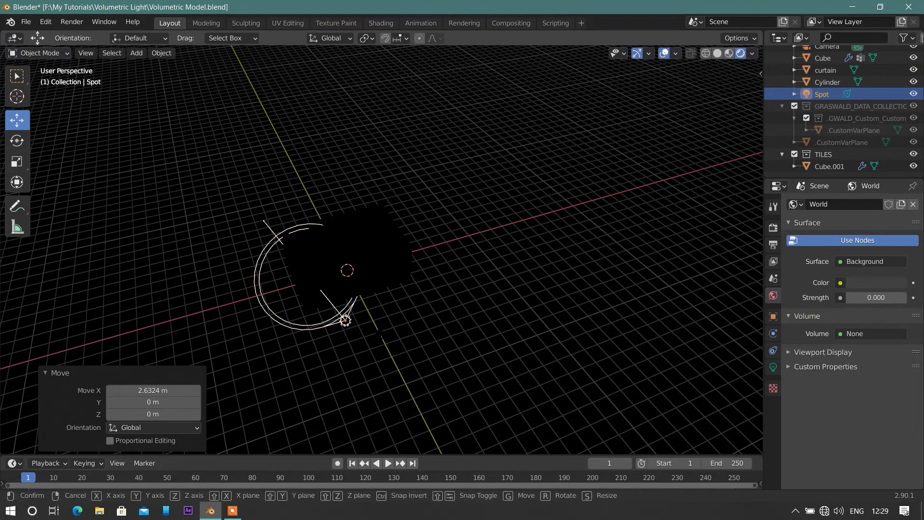
# Rotate the spot light about -37.4° around the global Z axis to angle it toward the window
pyautogui.press('r')
pyautogui.press('z')
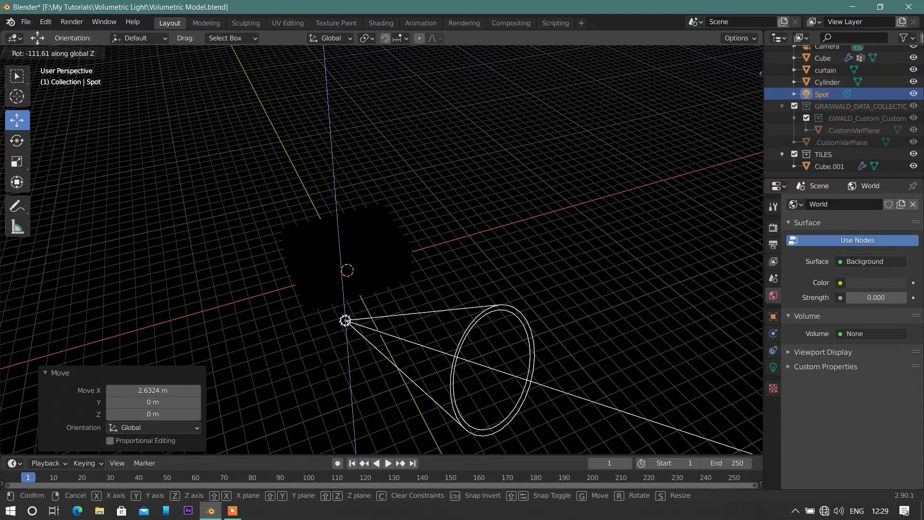
pyautogui.click(392, 386)
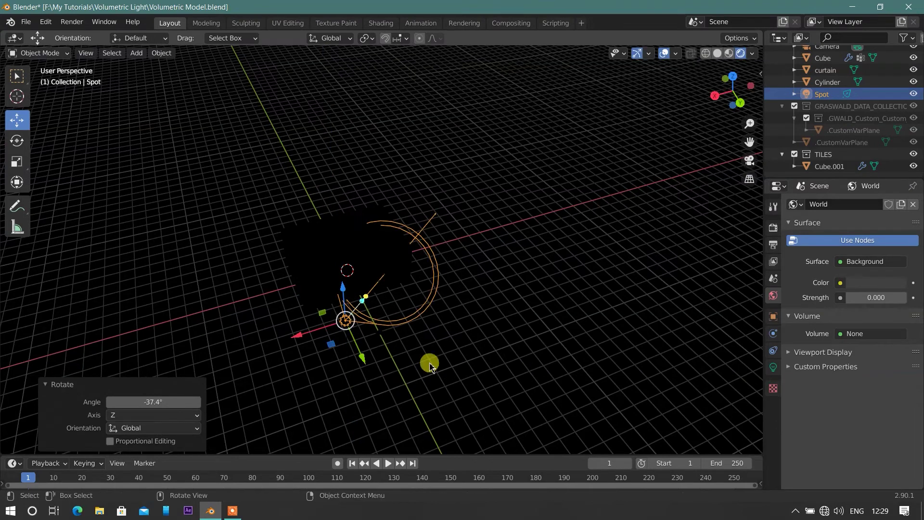
# Rotate the spot light about 6° around the global Z axis and check the aim through the camera
pyautogui.moveTo(429, 363); pyautogui.dragTo(436, 332, button='middle')
pyautogui.press('r')
pyautogui.press('z')
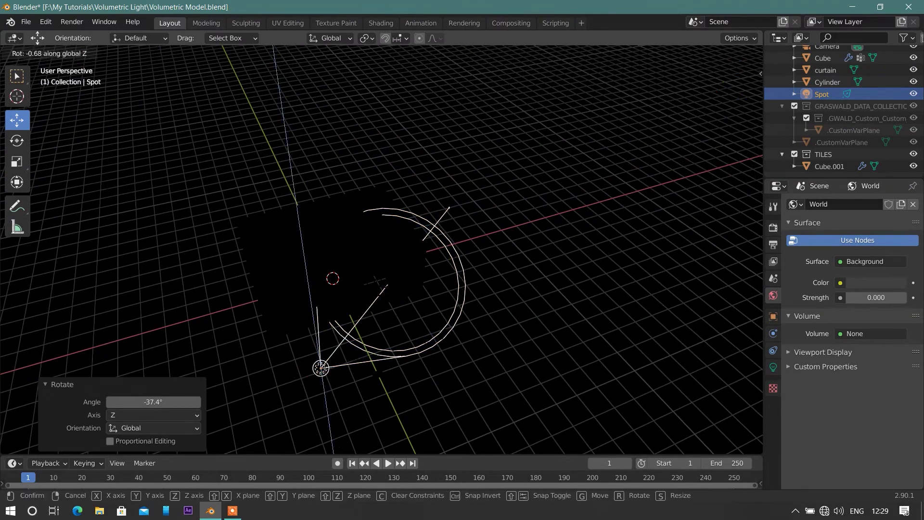
pyautogui.click(404, 322)
pyautogui.moveTo(404, 323); pyautogui.dragTo(442, 337, button='middle')
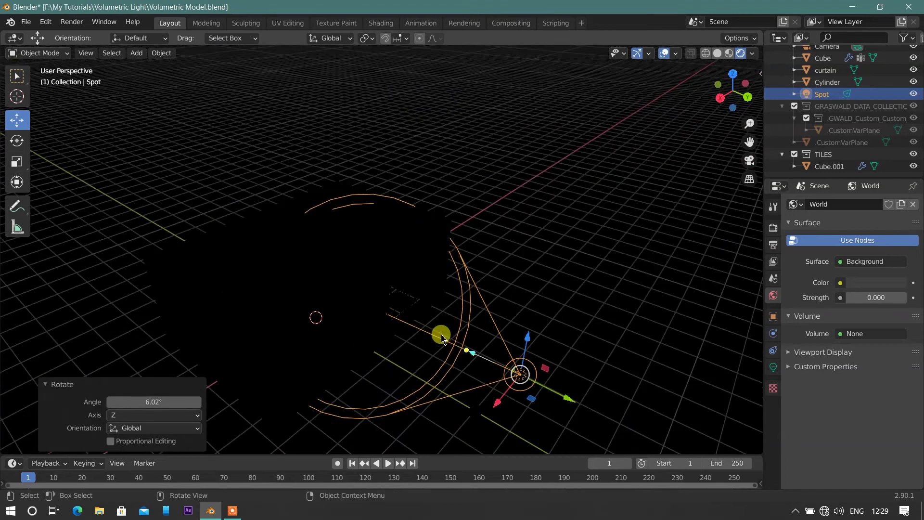
pyautogui.press('KP_0')
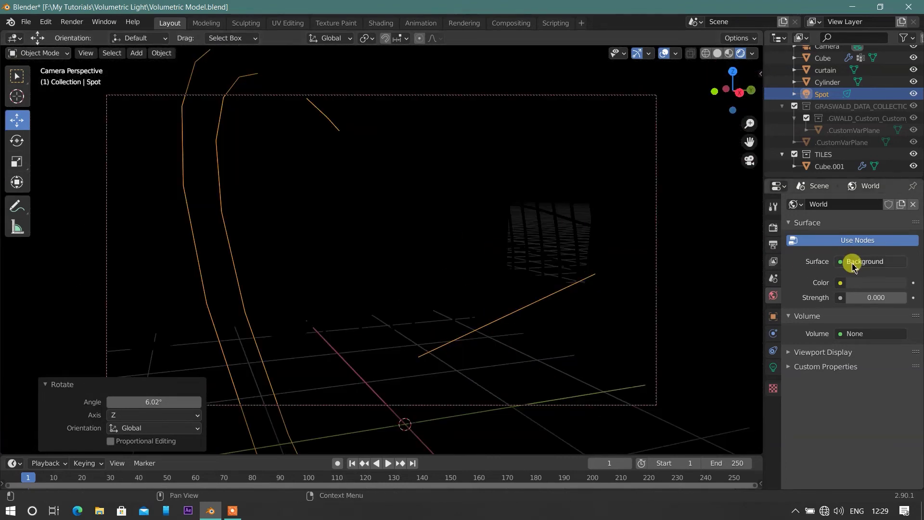
pyautogui.moveTo(627, 287); pyautogui.dragTo(518, 337, button='middle')
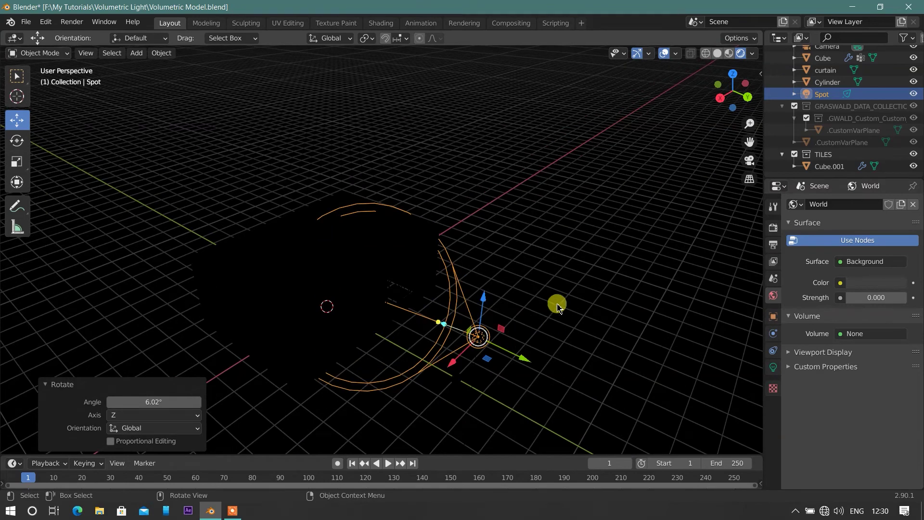
# Start the Shortcut VUr add-on to show pressed keys in the viewport
pyautogui.press('n')
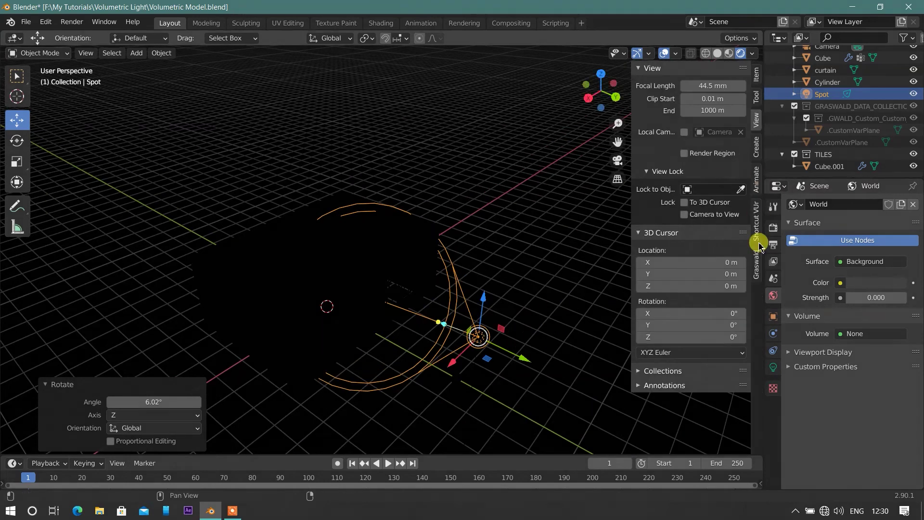
pyautogui.click(756, 224)
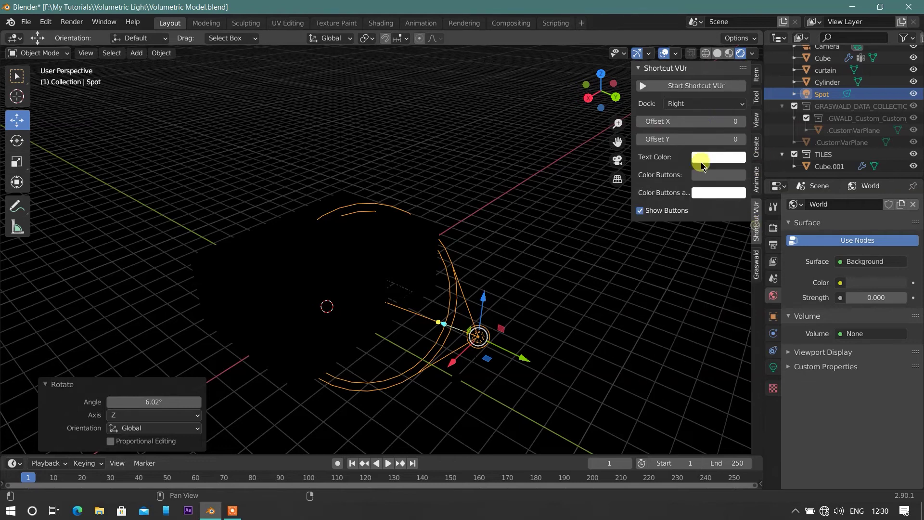
pyautogui.click(709, 95)
pyautogui.press('n')
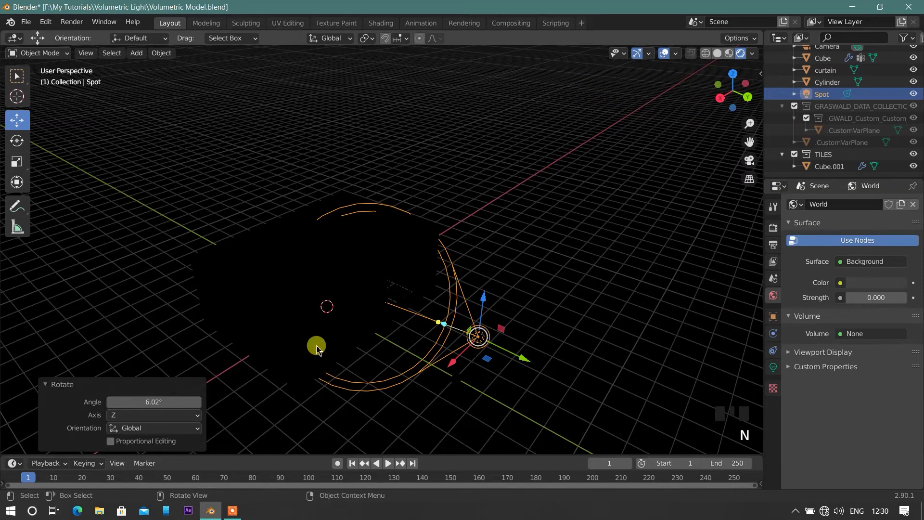
# Set the spot light's power to 1000 W
pyautogui.scroll(1, 416, 318)
pyautogui.scroll(-2, 415, 318)
pyautogui.keyDown('shift'); pyautogui.moveTo(431, 353); pyautogui.dragTo(493, 337, button='middle'); pyautogui.keyUp('shift')
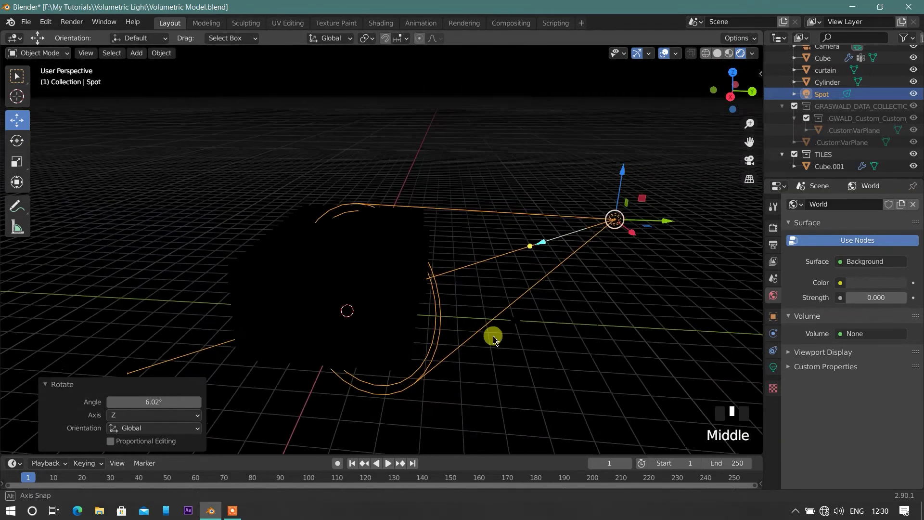
pyautogui.click(774, 368)
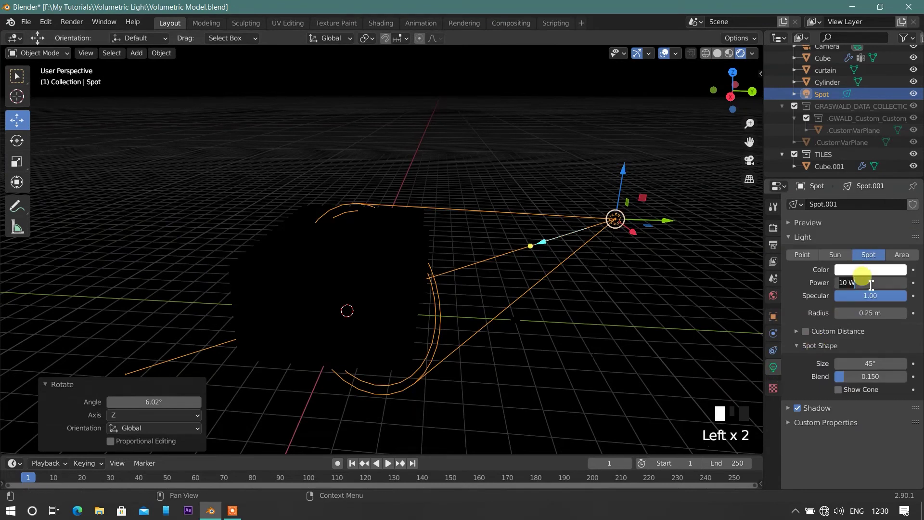
pyautogui.press('Return')
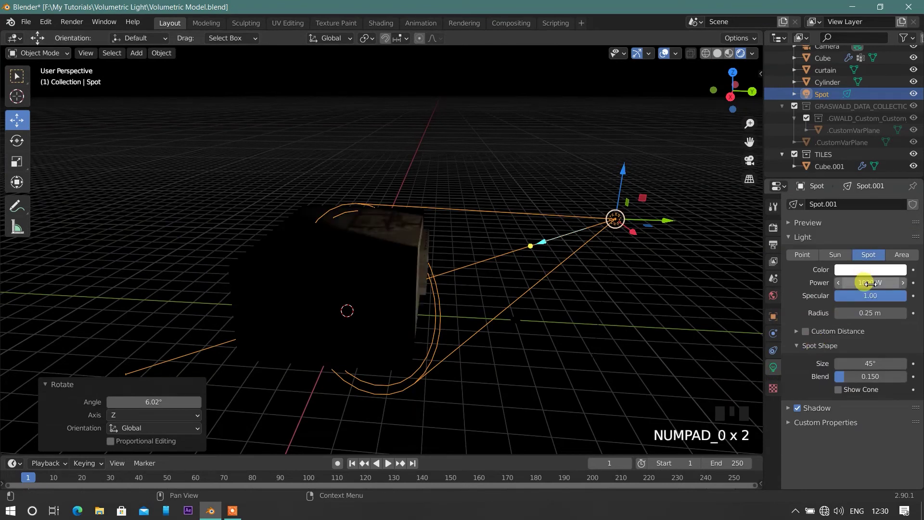
# Lower the spot light about 0.27 m and rotate it about -4.55° around the global X axis
pyautogui.scroll(1, 459, 347)
pyautogui.moveTo(458, 347); pyautogui.dragTo(415, 365, button='middle')
pyautogui.moveTo(642, 167); pyautogui.dragTo(663, 266)
pyautogui.press('r')
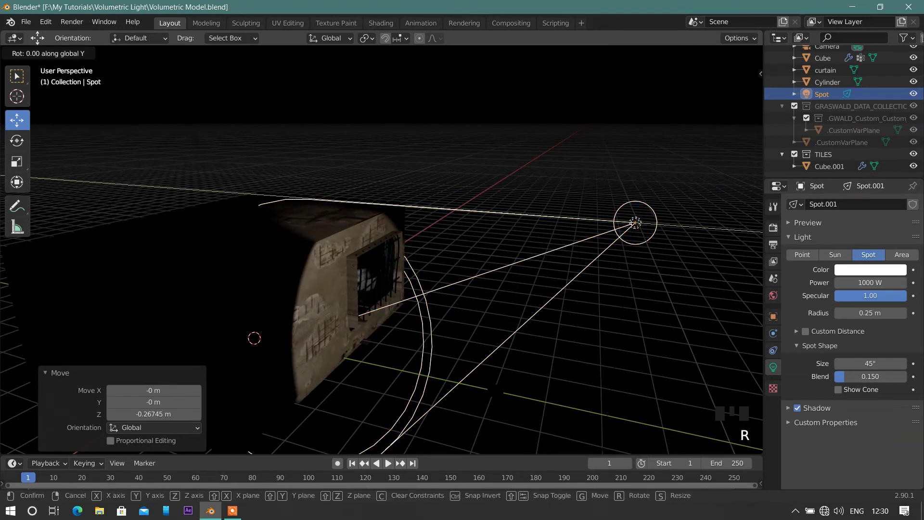
pyautogui.press('y')
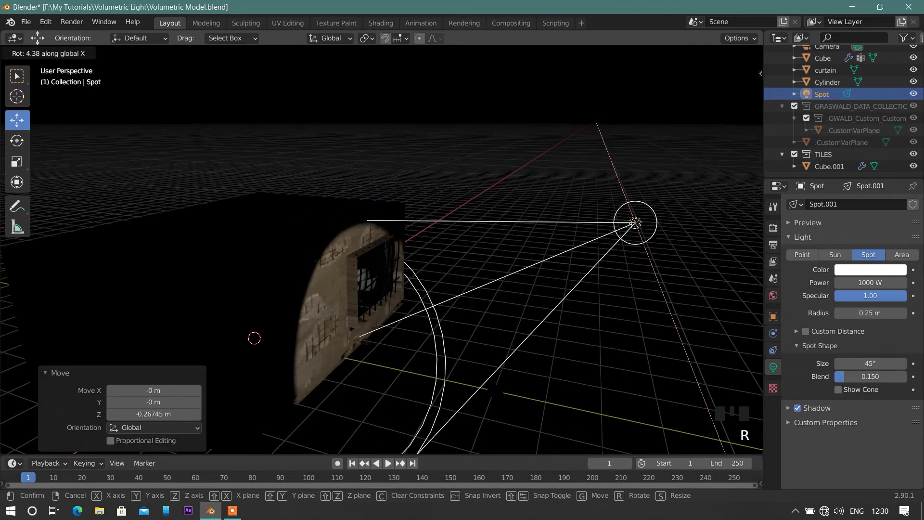
pyautogui.press('x')
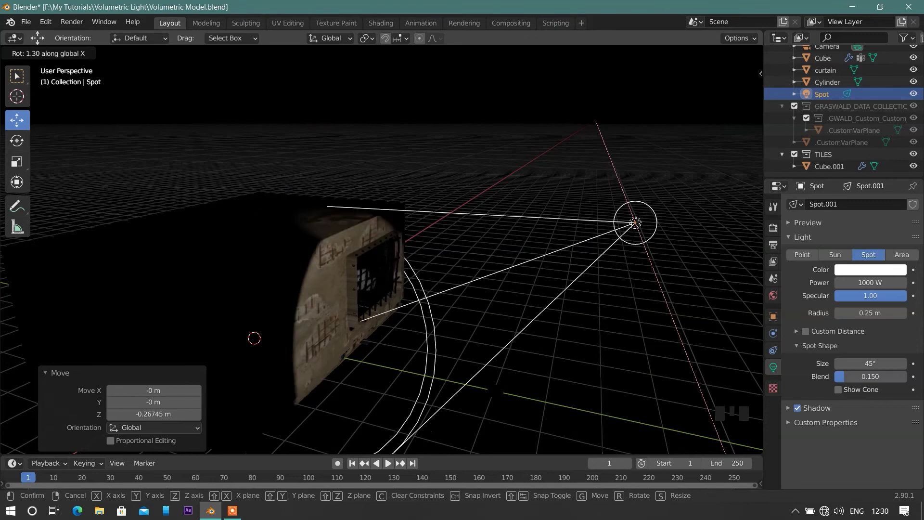
pyautogui.click(656, 264)
# Rotate the spot light about -5° around the global Z axis and check the room's lighting through the camera
pyautogui.moveTo(522, 290)
pyautogui.mouseDown(button='middle')
pyautogui.moveTo(498, 291)
pyautogui.moveTo(508, 293)
pyautogui.mouseUp(button='middle')
pyautogui.press('r')
pyautogui.press('z')
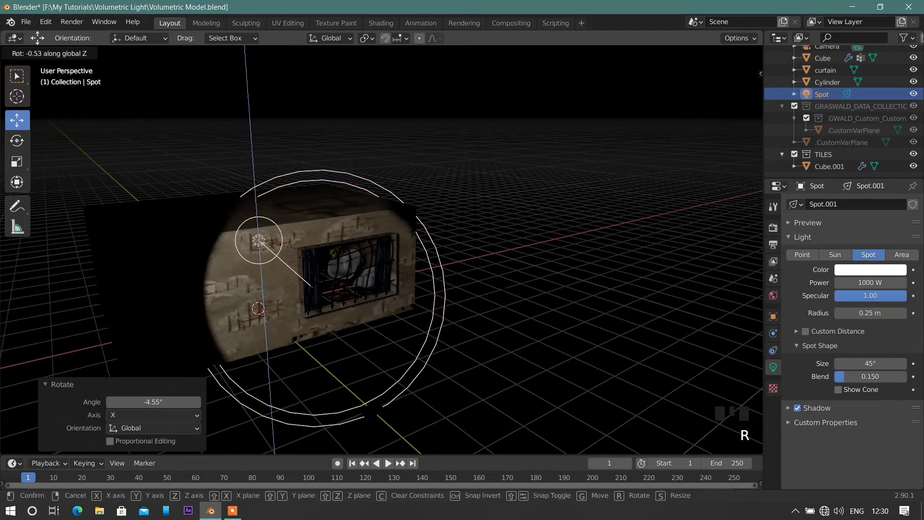
pyautogui.click(495, 313)
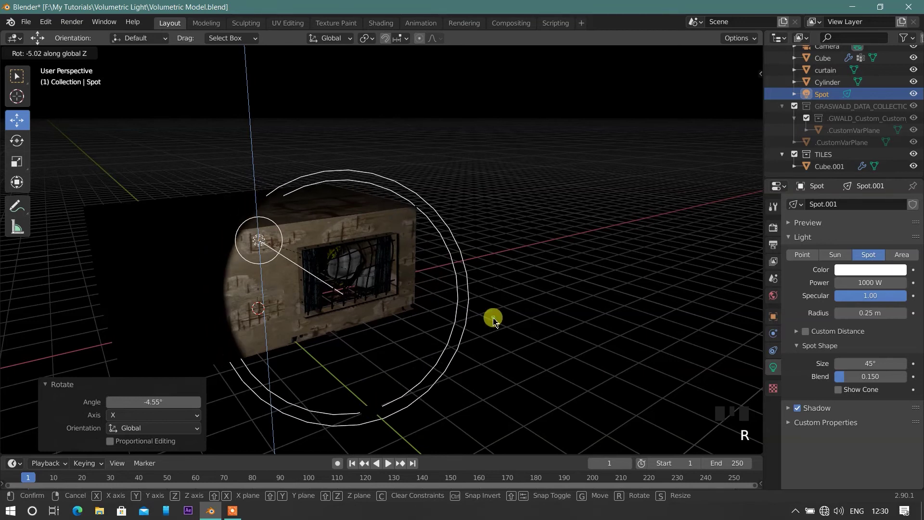
pyautogui.moveTo(482, 312); pyautogui.dragTo(513, 308, button='middle')
pyautogui.moveTo(625, 330); pyautogui.dragTo(655, 313, button='middle')
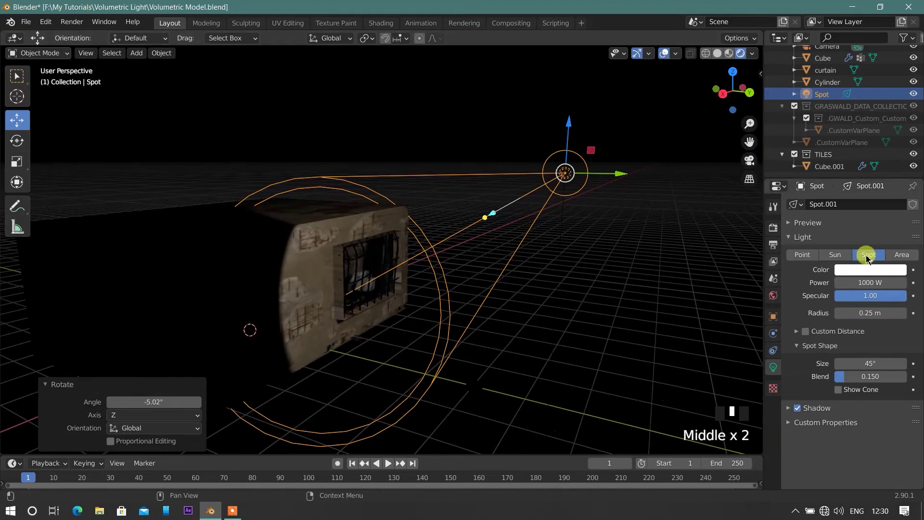
pyautogui.press('KP_0')
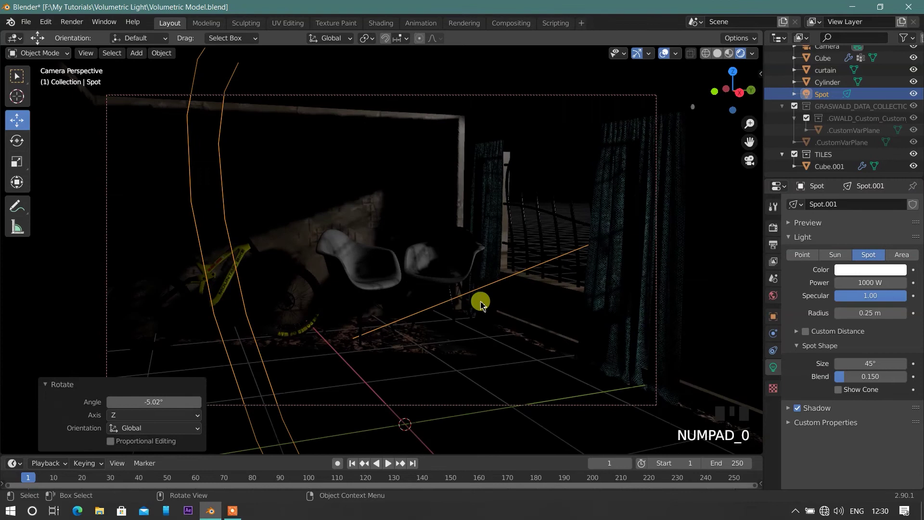
pyautogui.press('KP_0')
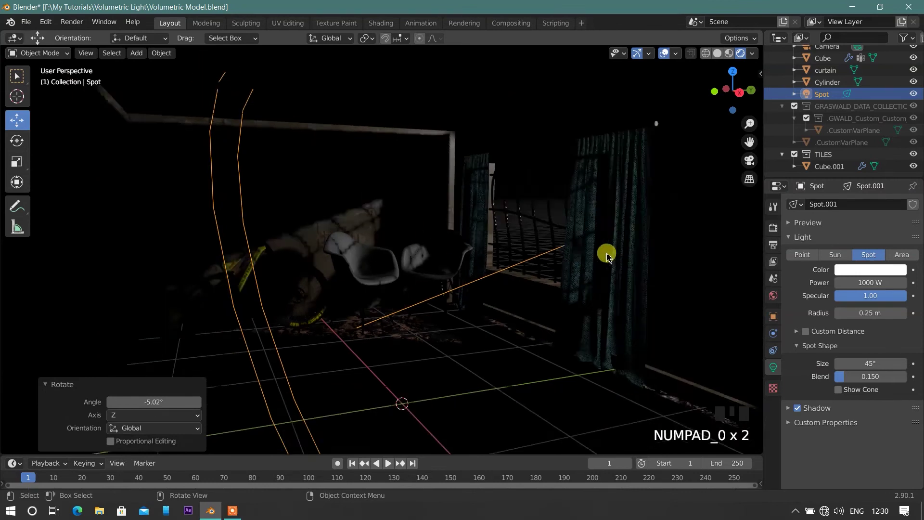
# Lower the spot light about 1.09 m, rotate it about -12.6° around the global X axis and view the room through the camera
pyautogui.moveTo(568, 146); pyautogui.dragTo(559, 243)
pyautogui.press('r')
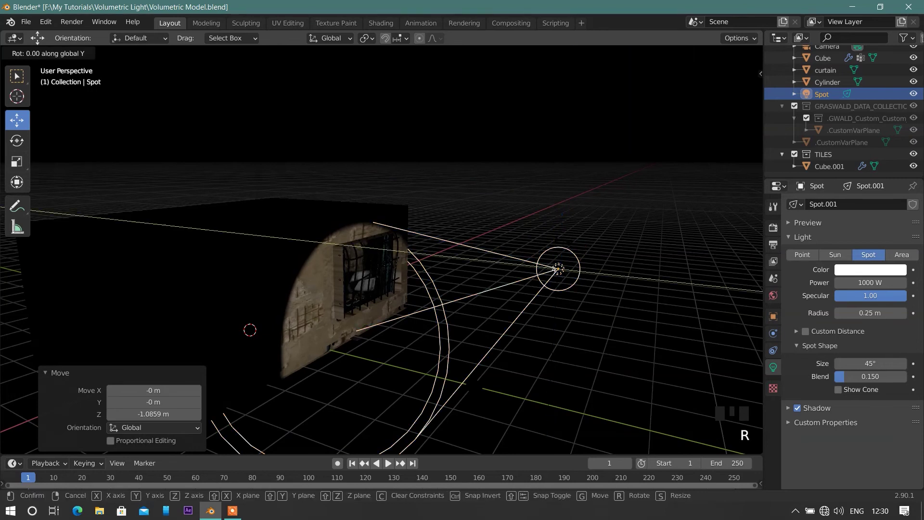
pyautogui.press('z')
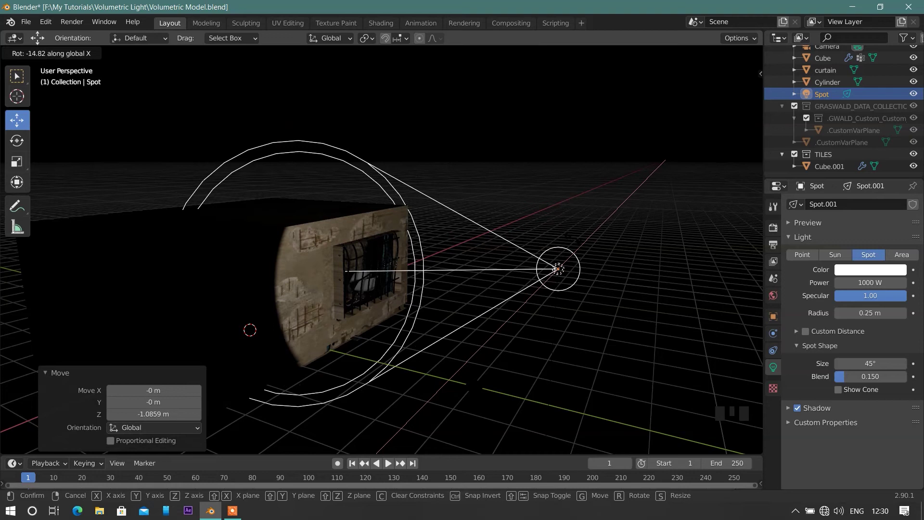
pyautogui.click(574, 236)
pyautogui.press('KP_0')
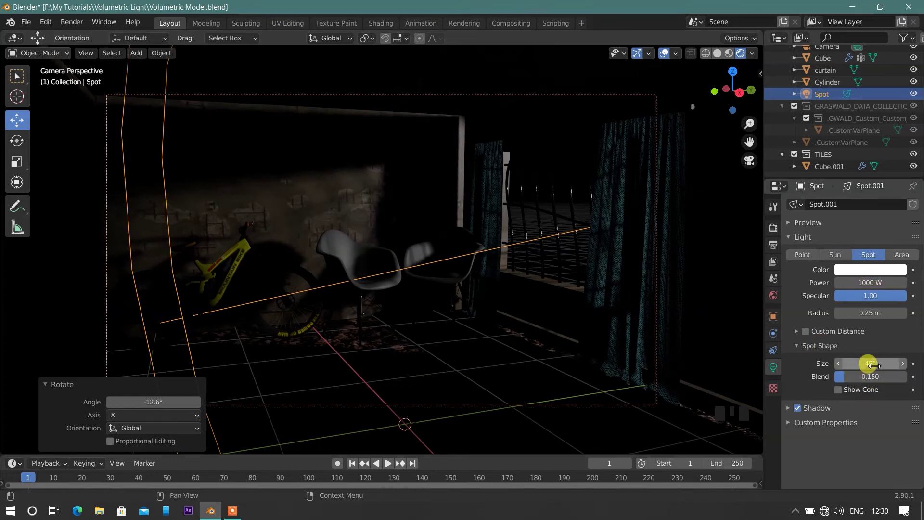
# Set the World volume to Volume Scatter with a density of 0.1 and check the light cone from outside and through the camera
pyautogui.click(774, 296)
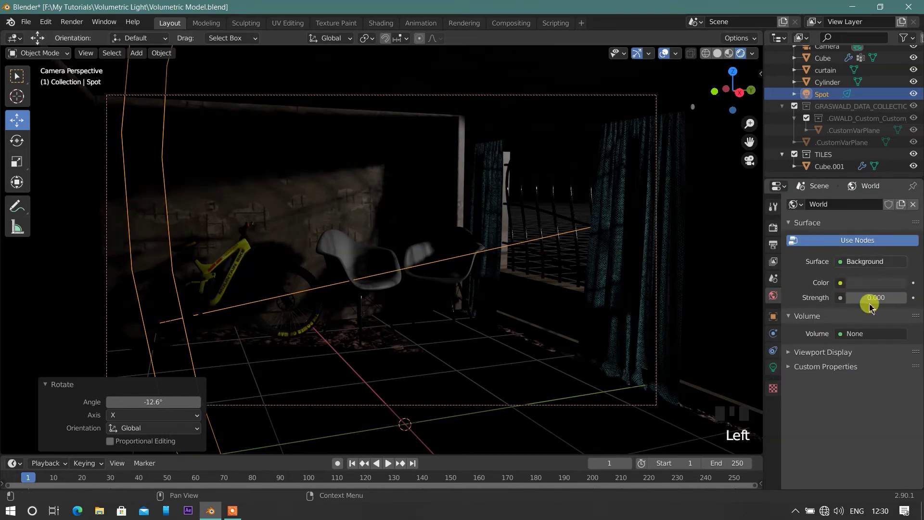
pyautogui.click(848, 334)
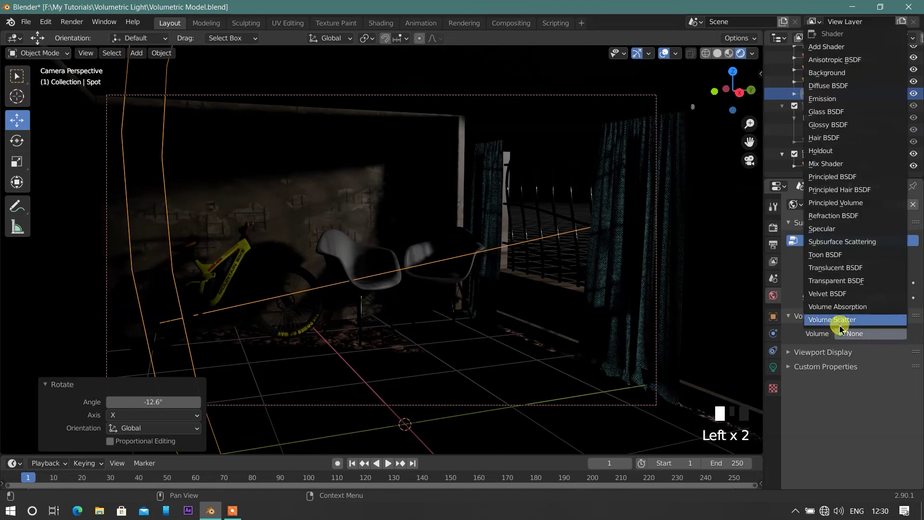
pyautogui.click(834, 322)
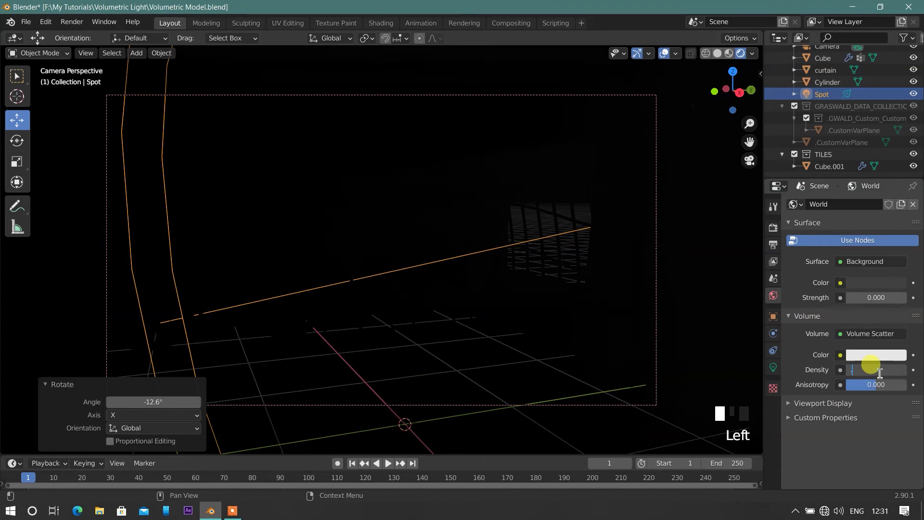
pyautogui.press('Return')
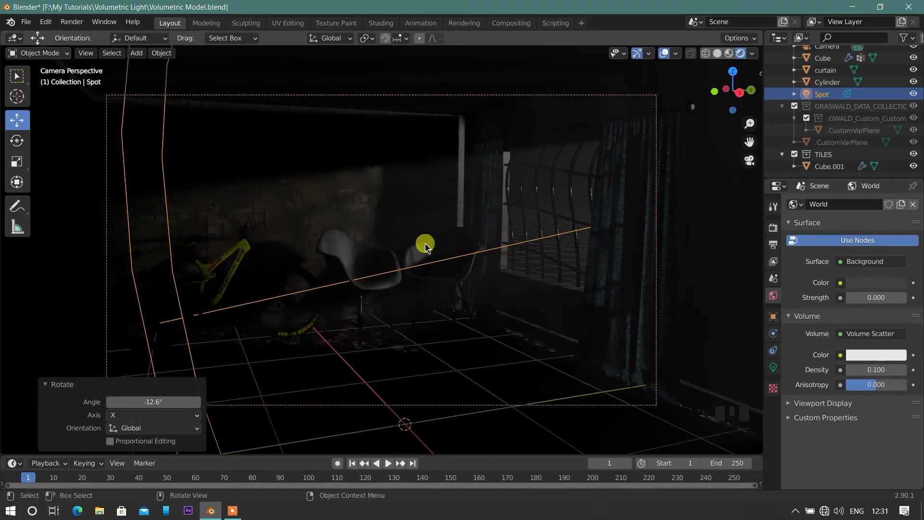
pyautogui.press('KP_0')
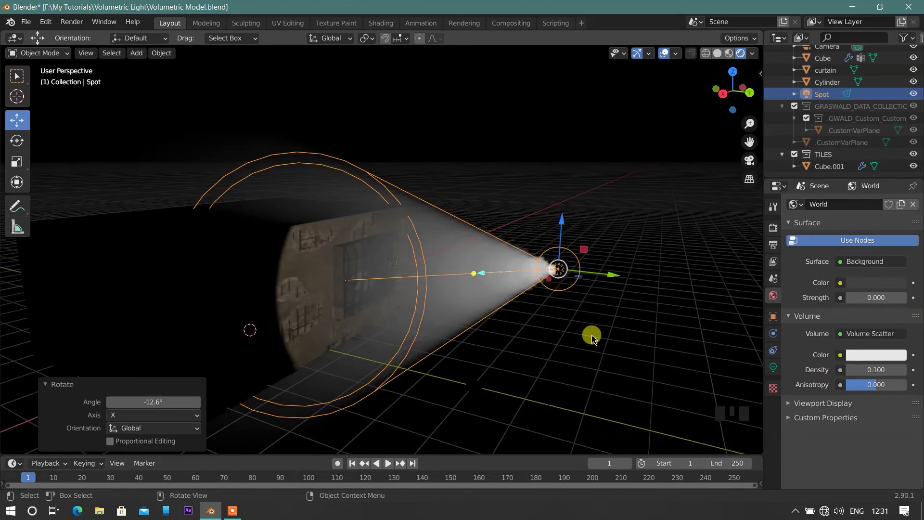
pyautogui.press('KP_0')
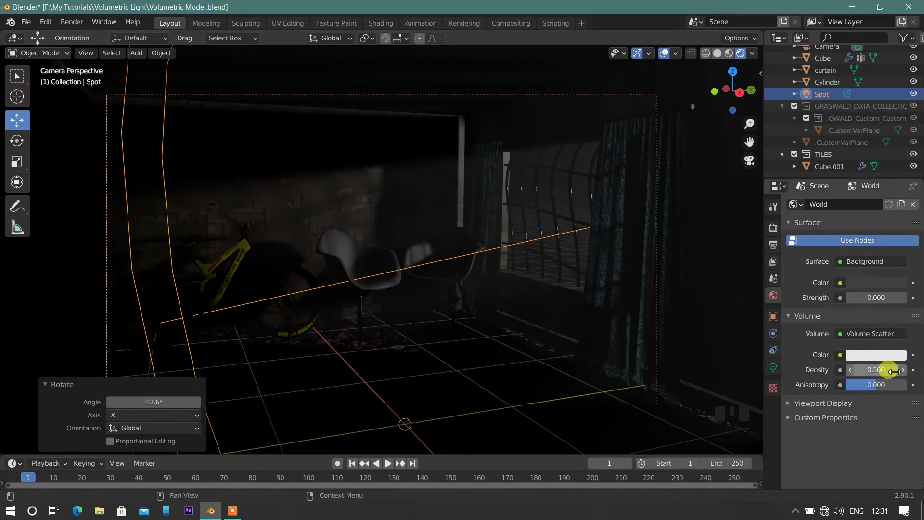
# Switch the render engine to Cycles and preview the camera view in rendered shading
pyautogui.press('z')
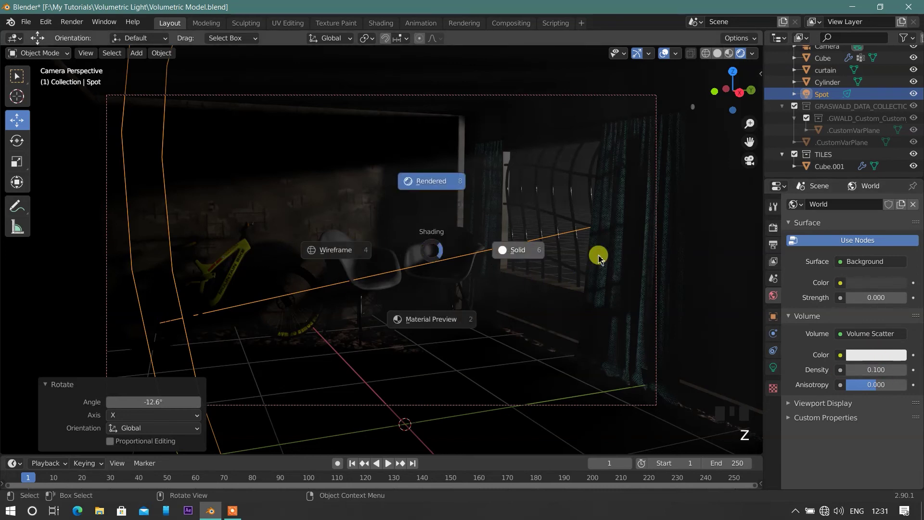
pyautogui.click(599, 254)
pyautogui.click(772, 230)
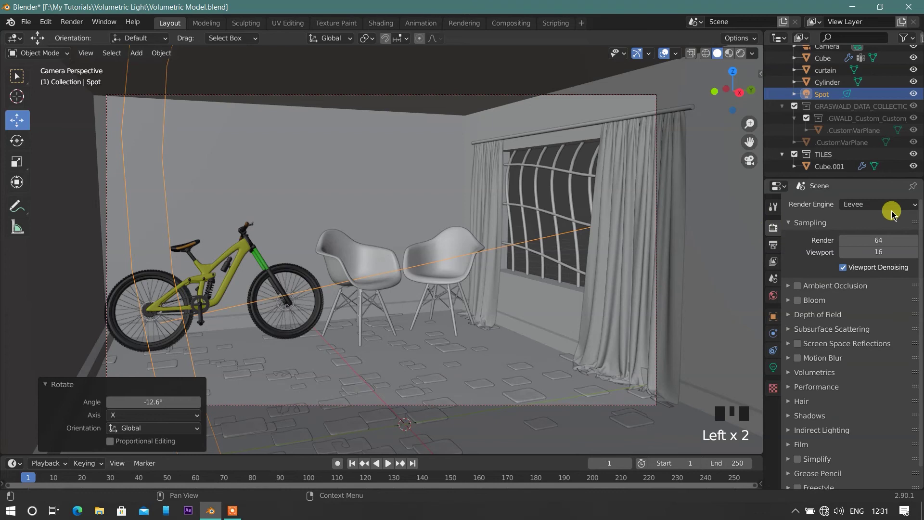
pyautogui.click(890, 206)
pyautogui.click(867, 245)
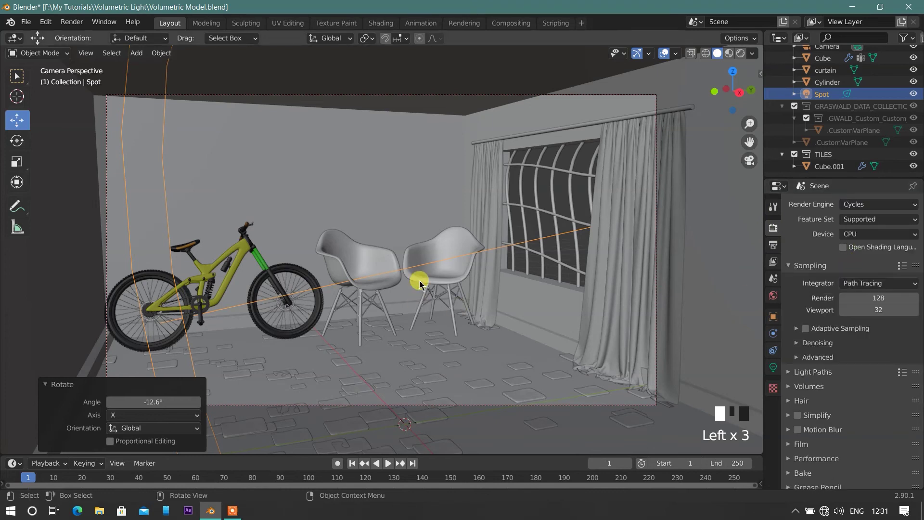
pyautogui.press('z')
pyautogui.click(408, 106)
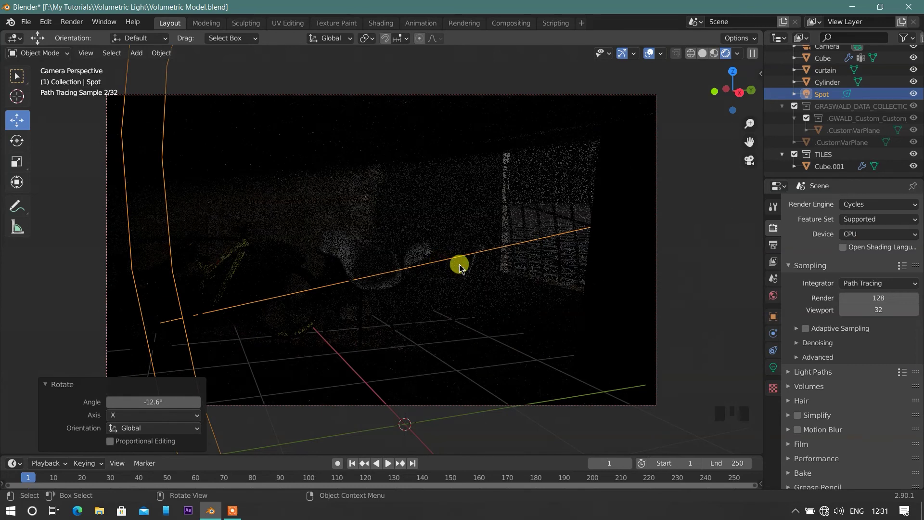
pyautogui.click(42, 386)
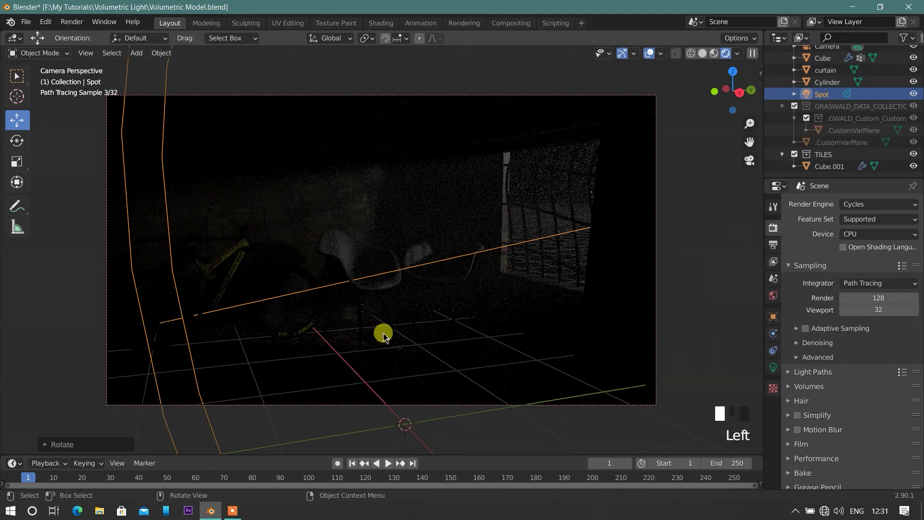
# Set the spot light's power to 5000 W
pyautogui.click(780, 372)
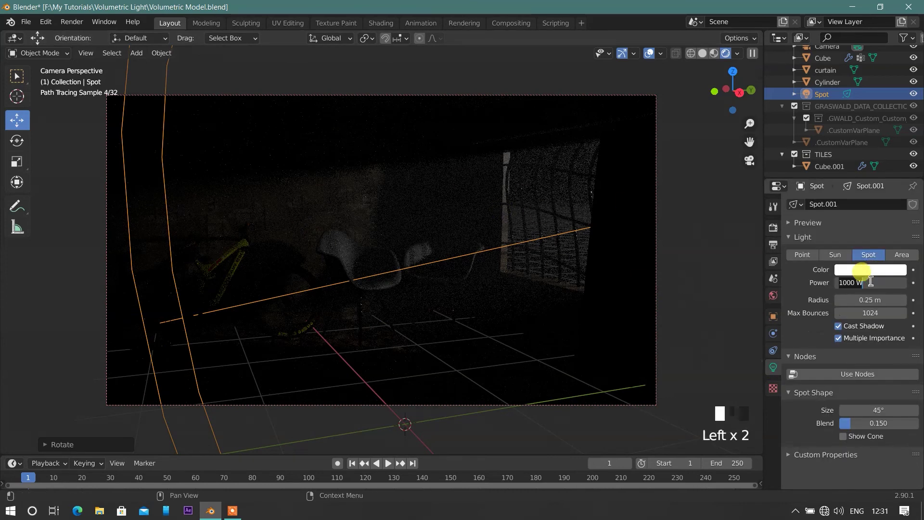
pyautogui.click(871, 282)
pyautogui.write('5000')
pyautogui.press('Return')
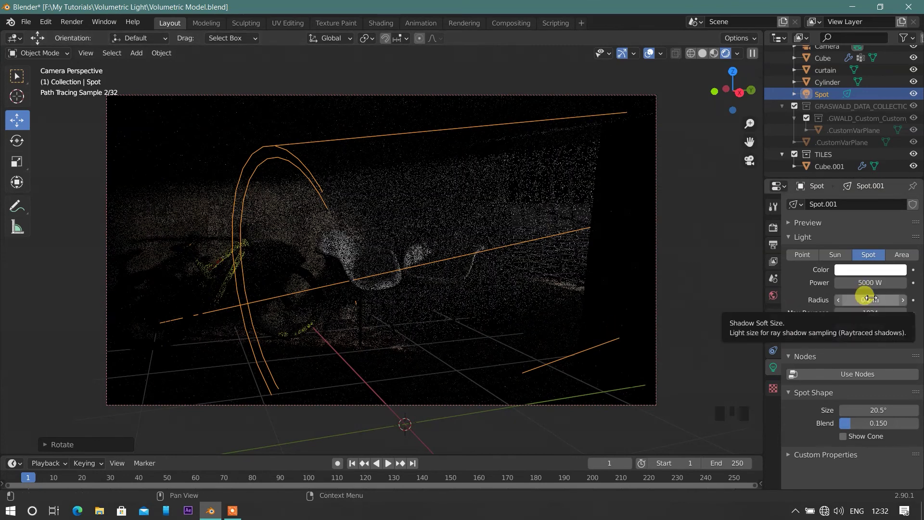
# Set the spot light's radius to 0.2 m and its cone size to about 25.3°
pyautogui.moveTo(877, 410); pyautogui.dragTo(902, 410)
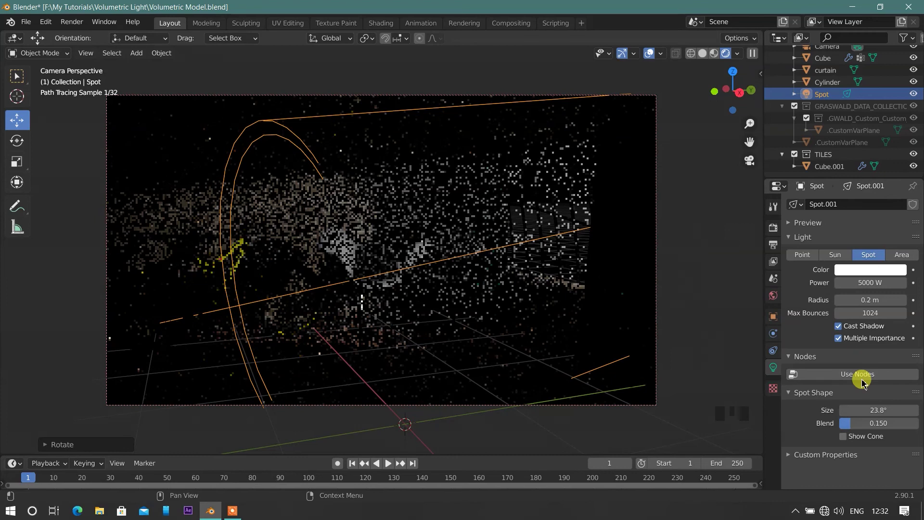
pyautogui.moveTo(862, 411); pyautogui.dragTo(881, 411)
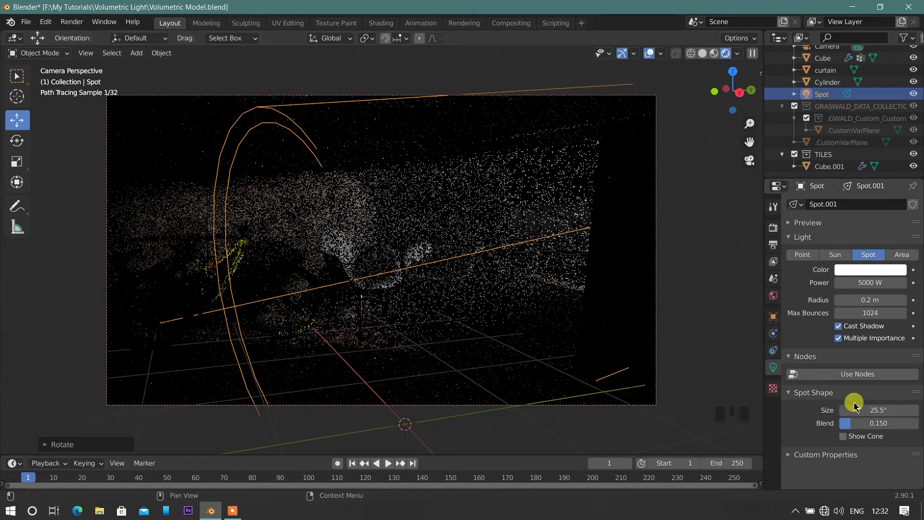
pyautogui.moveTo(867, 410); pyautogui.dragTo(865, 410)
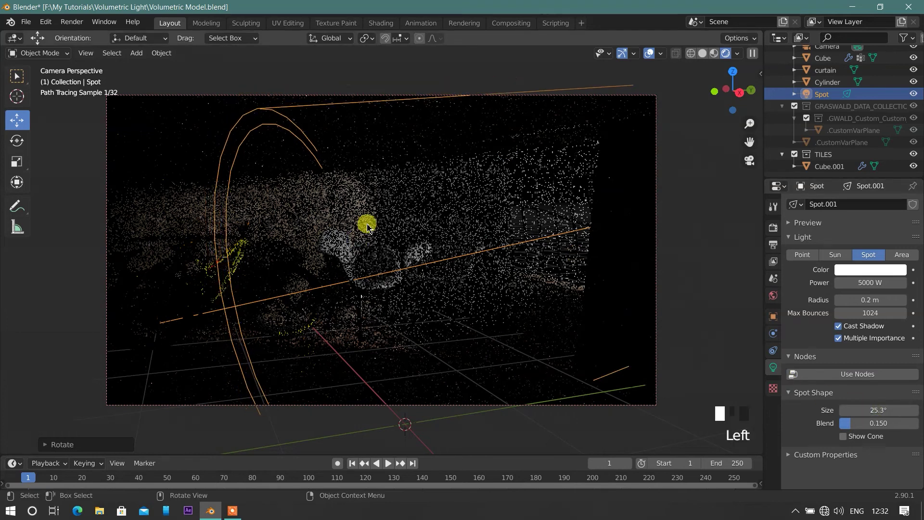
# Return the viewport to solid shading outside the camera view and set the render engine to Eevee
pyautogui.press('z')
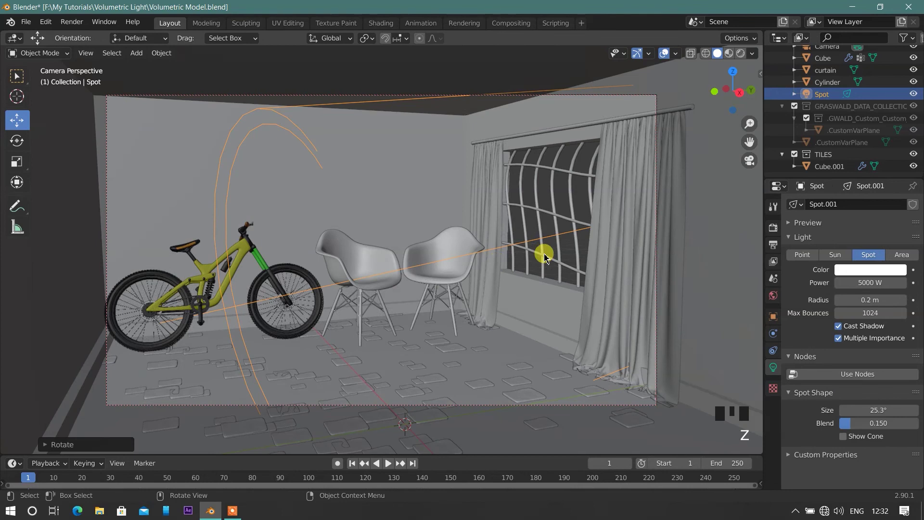
pyautogui.press('KP_0')
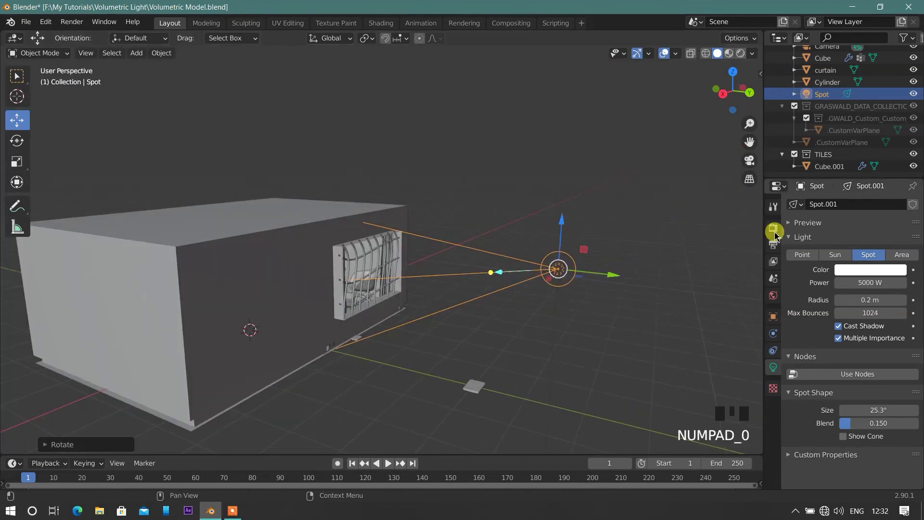
pyautogui.click(773, 228)
pyautogui.click(885, 204)
pyautogui.click(867, 218)
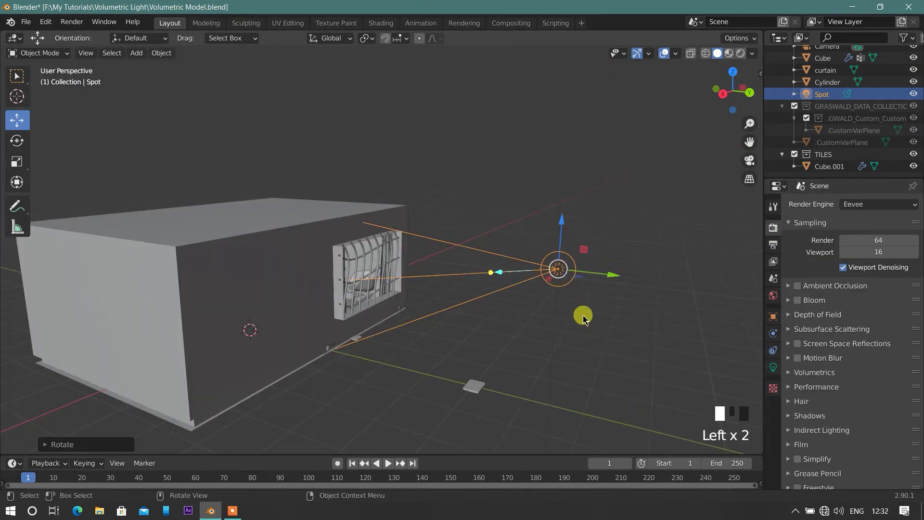
# Reposition the spot light outside the room so that it sits in front of the barred window
pyautogui.scroll(1, 542, 310)
pyautogui.moveTo(564, 321); pyautogui.dragTo(518, 354, button='middle')
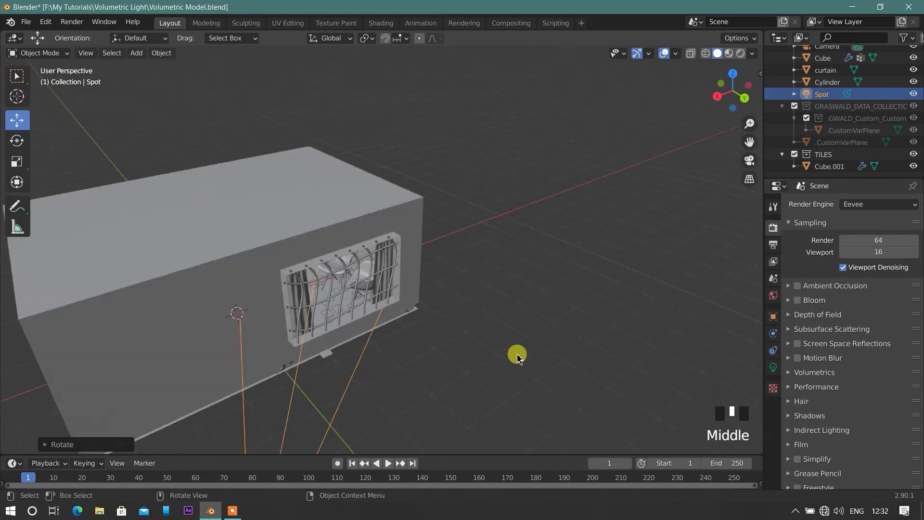
pyautogui.scroll(-3, 448, 389)
pyautogui.moveTo(448, 389); pyautogui.dragTo(244, 413, button='middle')
pyautogui.moveTo(293, 388); pyautogui.dragTo(334, 296, button='middle')
pyautogui.moveTo(370, 255); pyautogui.dragTo(489, 353, button='middle')
pyautogui.moveTo(491, 345); pyautogui.dragTo(412, 351)
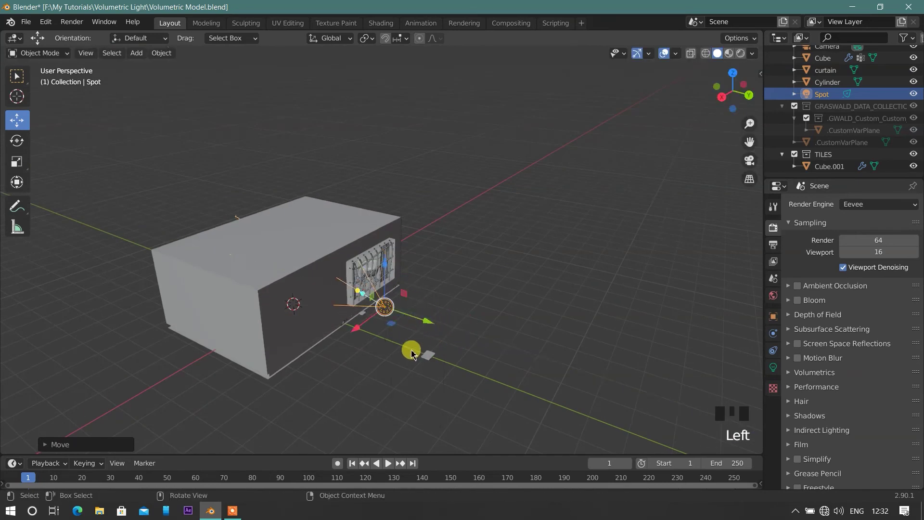
pyautogui.moveTo(413, 351); pyautogui.dragTo(232, 324, button='middle')
pyautogui.moveTo(226, 339); pyautogui.dragTo(326, 351)
pyautogui.moveTo(326, 351); pyautogui.dragTo(419, 201, button='middle')
pyautogui.moveTo(419, 201); pyautogui.dragTo(433, 225)
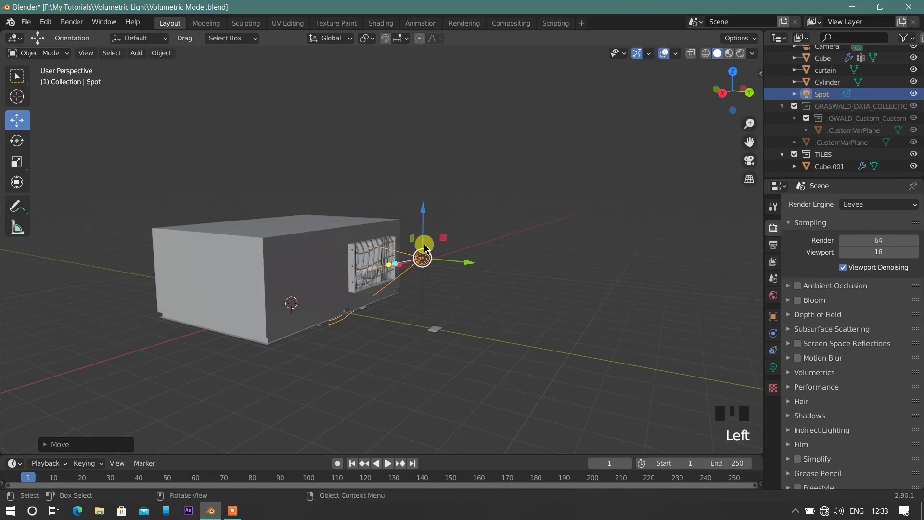
# Rotate the spot light around the global X axis to aim its cone through the window
pyautogui.press('r')
pyautogui.press('x')
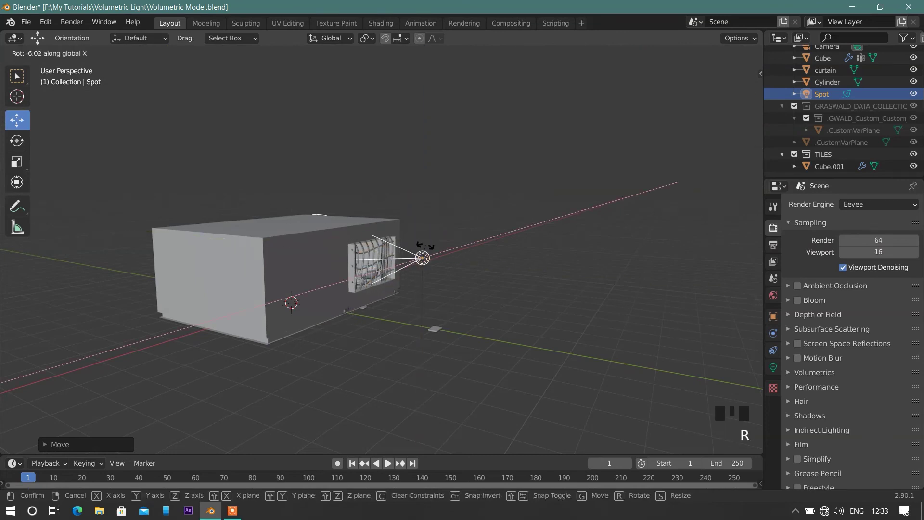
pyautogui.click(401, 283)
# Preview the room in rendered shading through the camera and switch the render engine to Cycles
pyautogui.press('z')
pyautogui.click(409, 103)
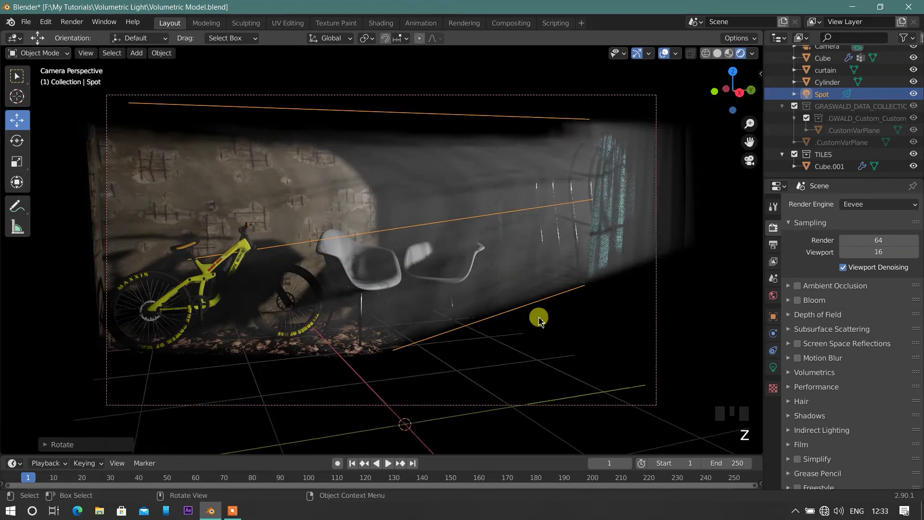
pyautogui.click(859, 208)
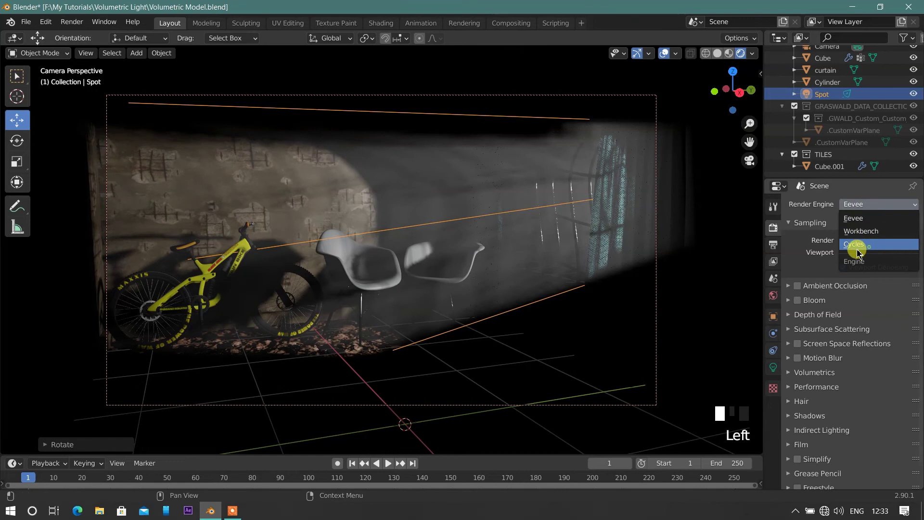
pyautogui.click(862, 250)
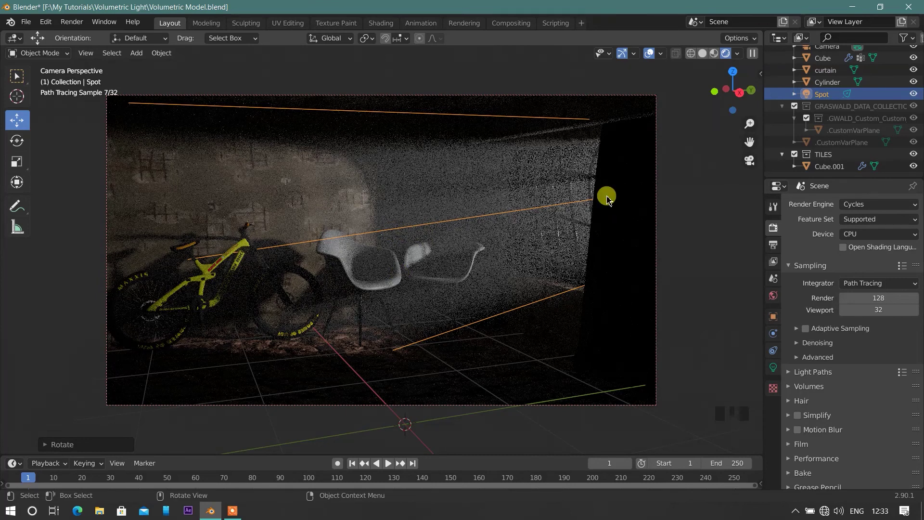
pyautogui.click(605, 497)
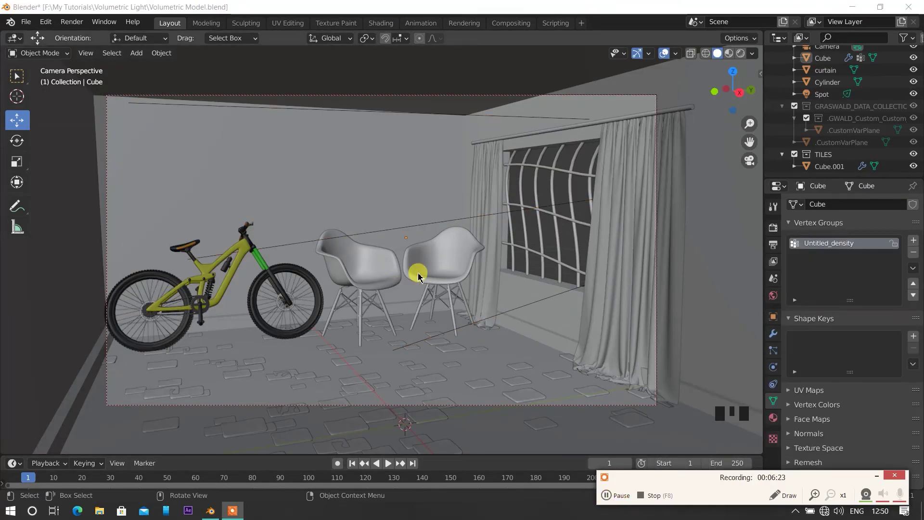
pyautogui.scroll(-1, 422, 275)
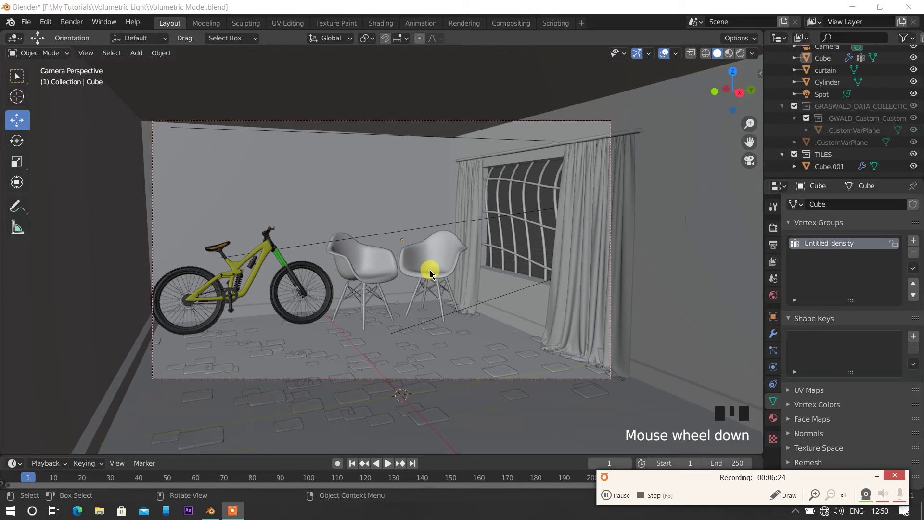
pyautogui.scroll(1, 429, 274)
pyautogui.scroll(-1, 434, 273)
pyautogui.scroll(1, 438, 274)
# Leave the camera view to show the window and spot light from outside, and switch the render engine back to Eevee
pyautogui.press('KP_0')
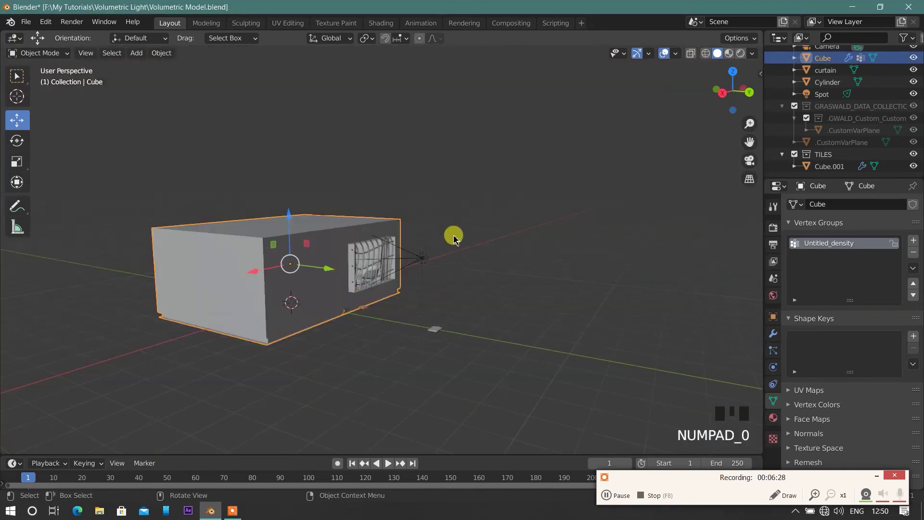
pyautogui.scroll(-2, 429, 293)
pyautogui.scroll(5, 424, 372)
pyautogui.moveTo(424, 372)
pyautogui.mouseDown(button='middle')
pyautogui.moveTo(473, 371)
pyautogui.moveTo(405, 353)
pyautogui.mouseUp(button='middle')
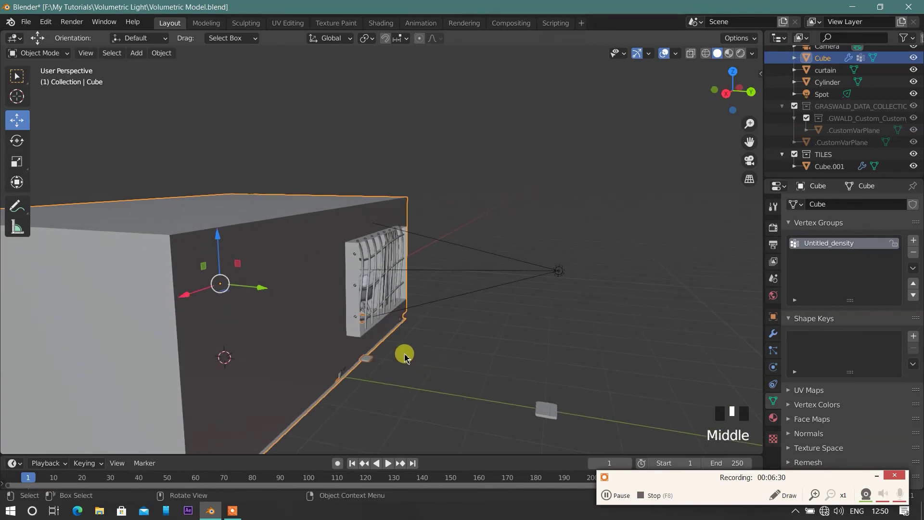
pyautogui.press('z')
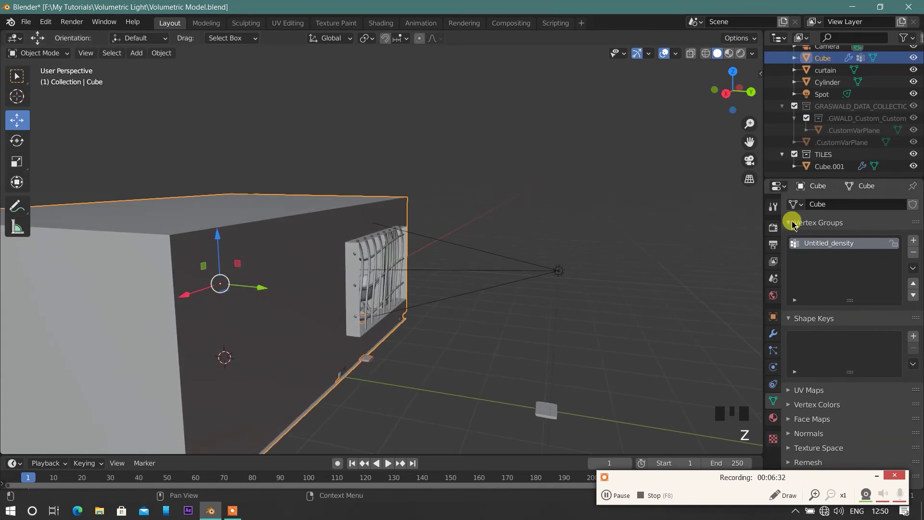
pyautogui.click(774, 227)
pyautogui.click(879, 204)
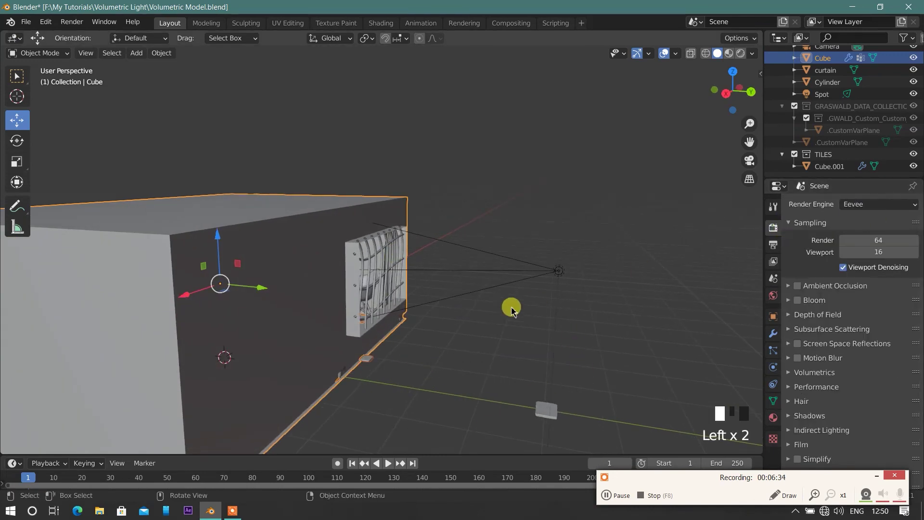
# Preview the Eevee volumetric light in rendered shading from outside and through the camera, and return to solid shading
pyautogui.press('z')
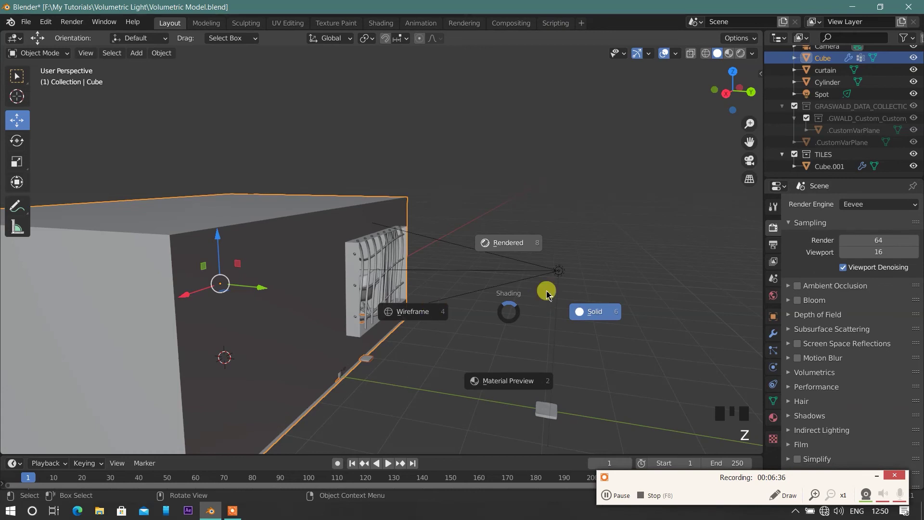
pyautogui.press('8')
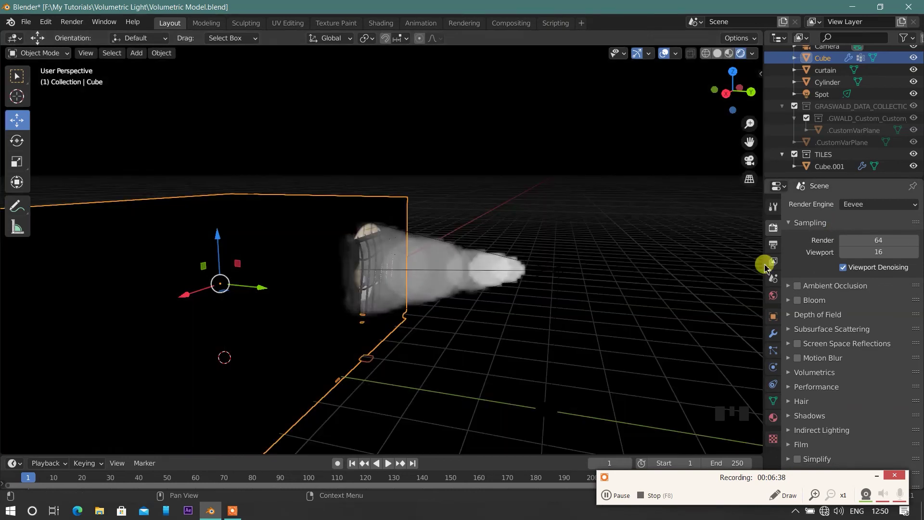
pyautogui.scroll(3, 367, 319)
pyautogui.press('KP_0')
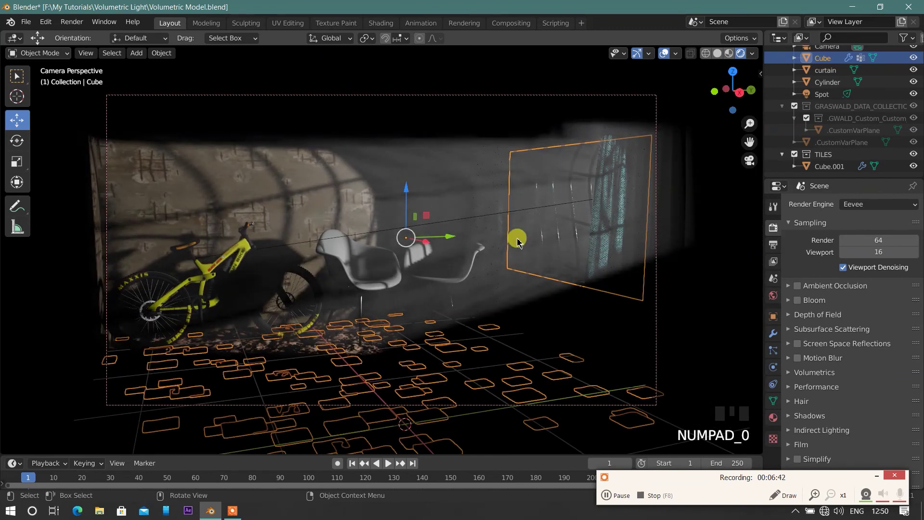
pyautogui.press('z')
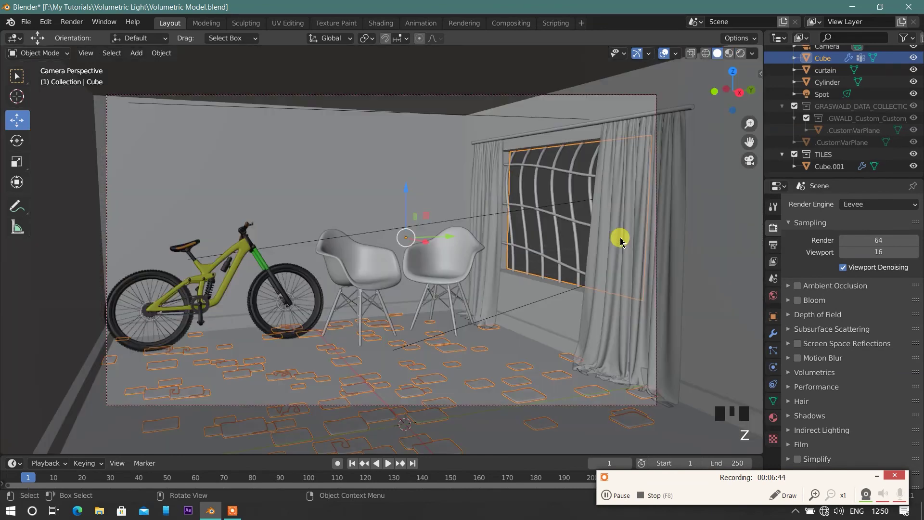
# Leave the camera view, select the spot light outside the window and open its light settings
pyautogui.press('KP_0')
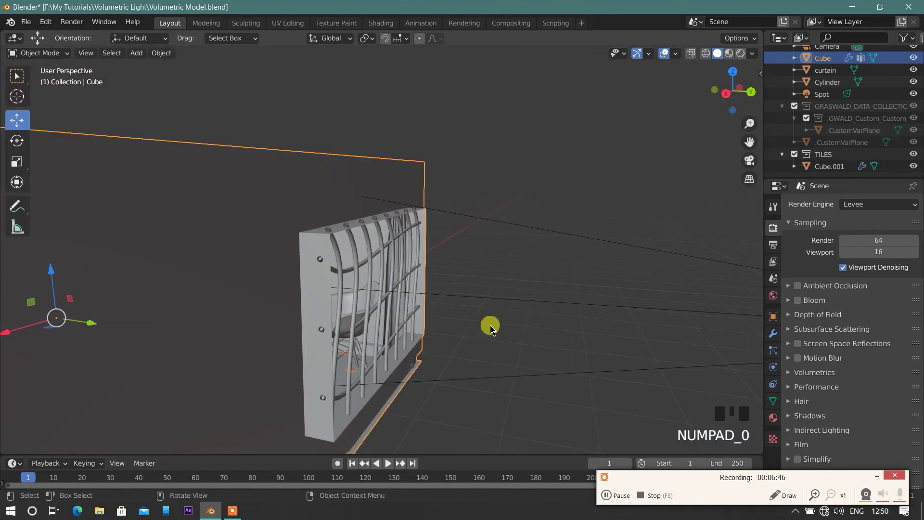
pyautogui.moveTo(491, 324); pyautogui.dragTo(495, 351, button='middle')
pyautogui.scroll(-3, 432, 327)
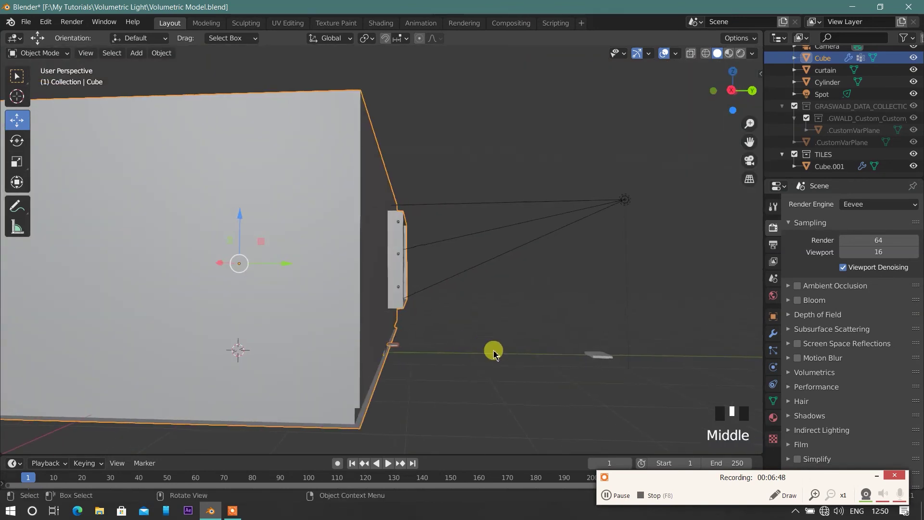
pyautogui.keyDown('shift'); pyautogui.moveTo(551, 311); pyautogui.dragTo(528, 273, button='middle'); pyautogui.keyUp('shift')
pyautogui.scroll(2, 427, 310)
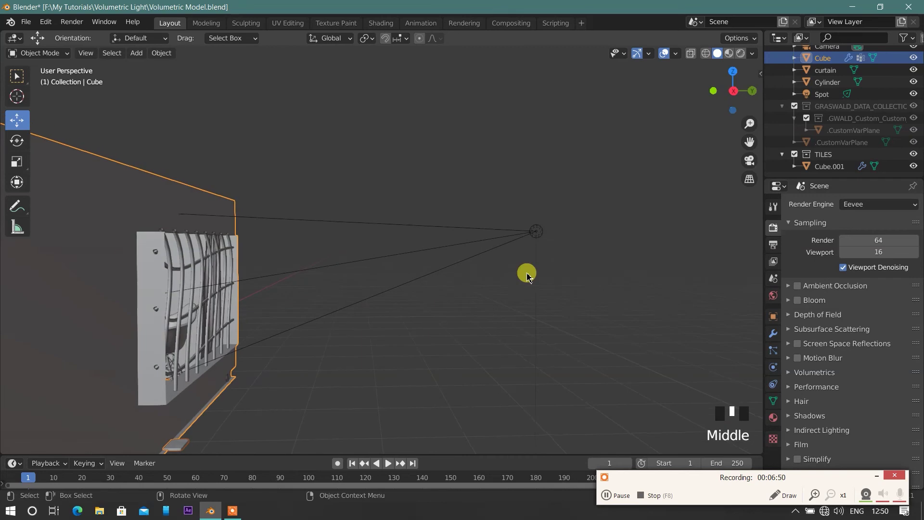
pyautogui.click(539, 236)
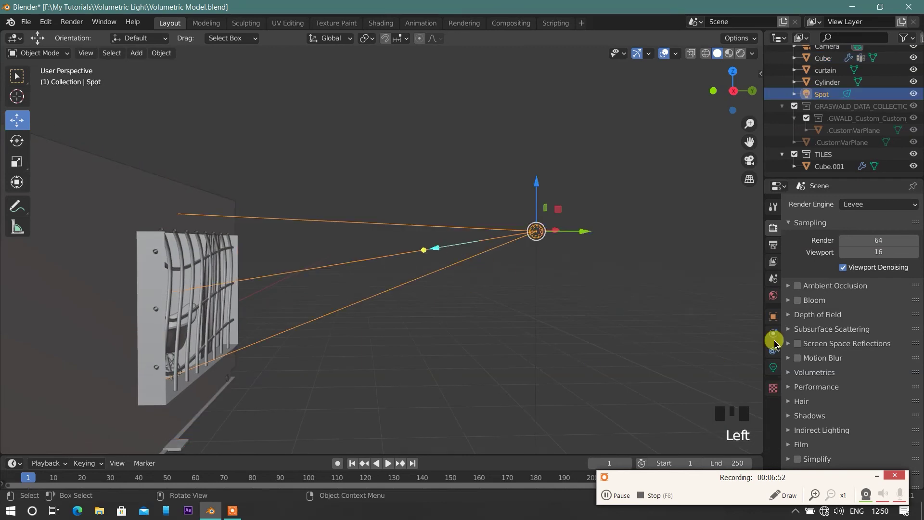
pyautogui.click(776, 373)
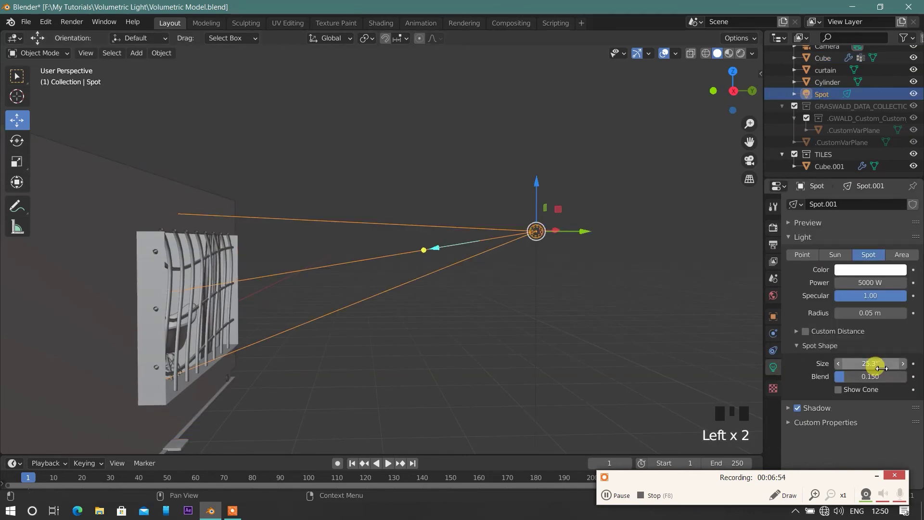
pyautogui.moveTo(640, 336); pyautogui.dragTo(652, 328, button='middle')
pyautogui.scroll(-2, 481, 345)
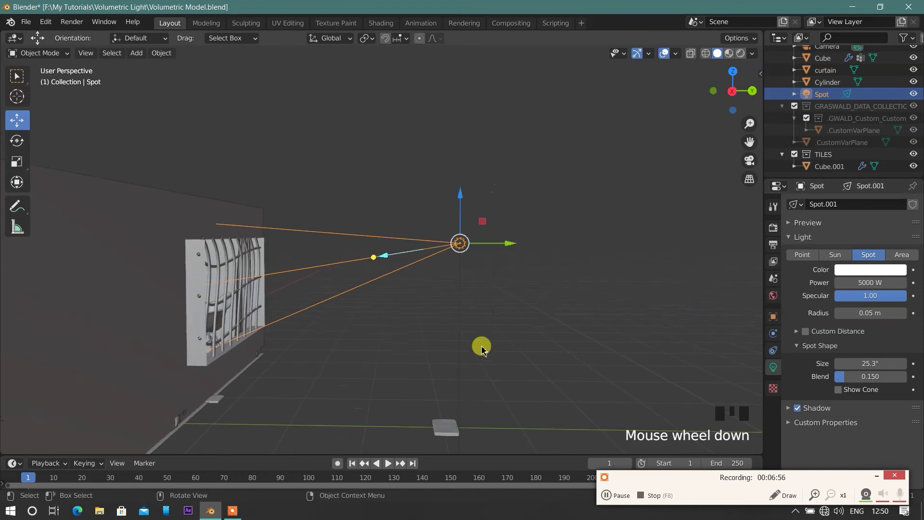
pyautogui.keyDown('shift'); pyautogui.moveTo(481, 345); pyautogui.dragTo(516, 345, button='middle'); pyautogui.keyUp('shift')
# Return to the camera view and preview the spot light's effect on the room in rendered shading
pyautogui.press('KP_0')
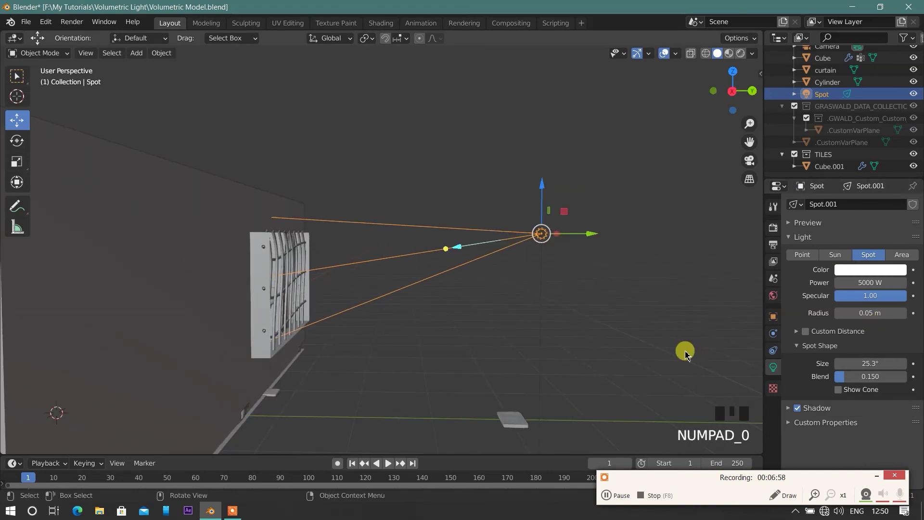
pyautogui.press('z')
pyautogui.click(427, 114)
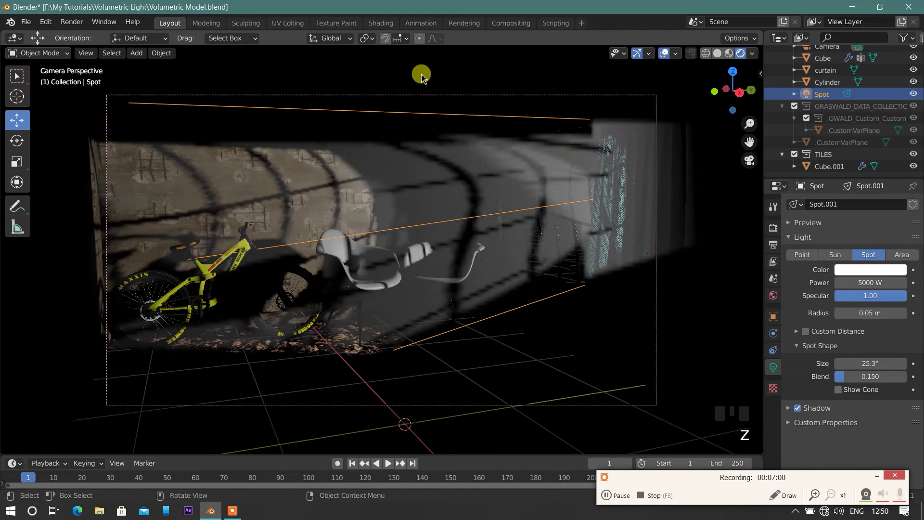
# Try a spot light radius of 0 m and of 1 m to compare the shadow softness
pyautogui.click(873, 313)
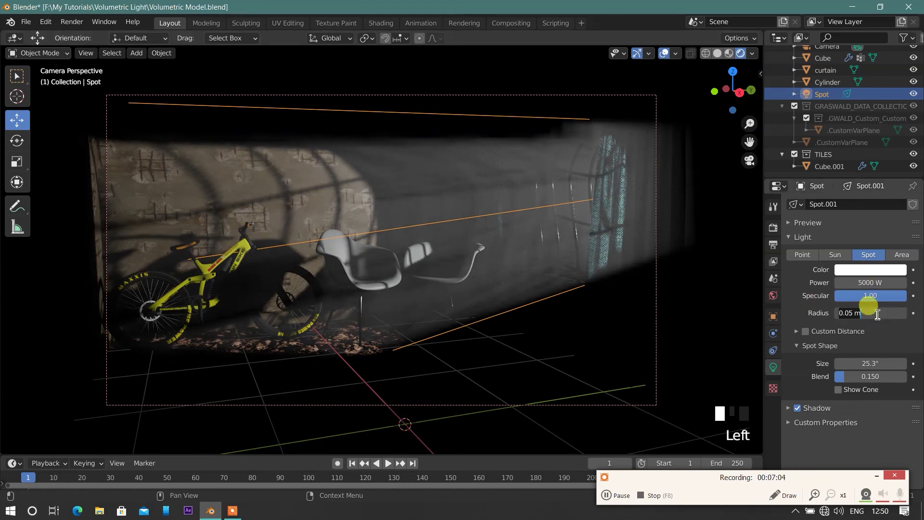
pyautogui.write('0')
pyautogui.press('Return')
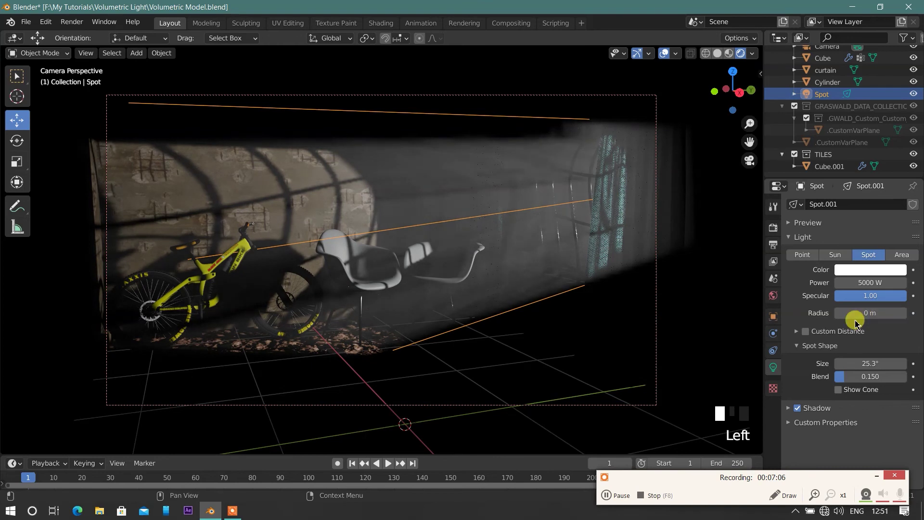
pyautogui.click(872, 314)
pyautogui.write('1')
pyautogui.press('Return')
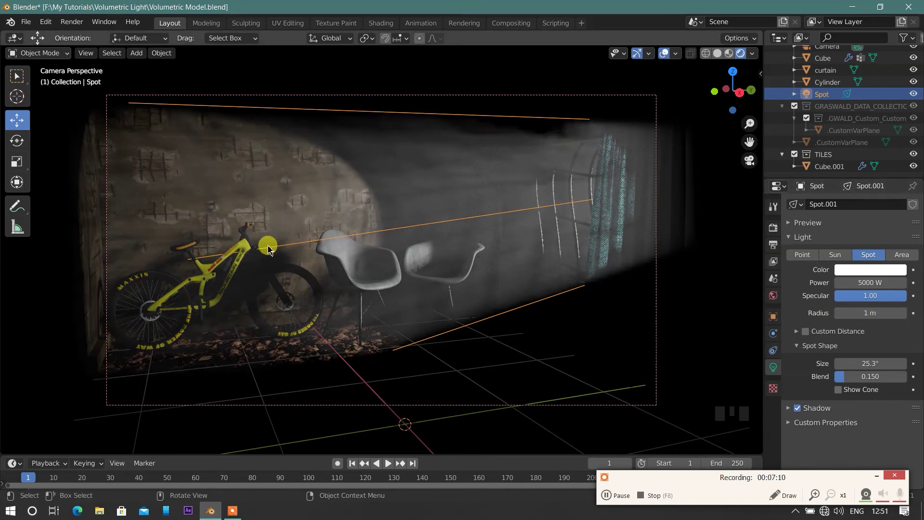
# Try a specular value of 0.2 on the spot light
pyautogui.click(877, 298)
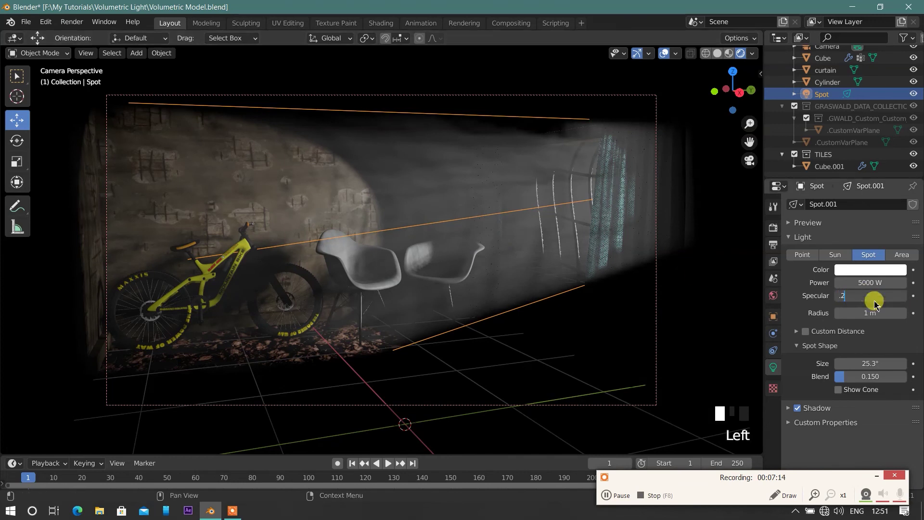
pyautogui.write('.2')
pyautogui.press('Return')
pyautogui.click(861, 297)
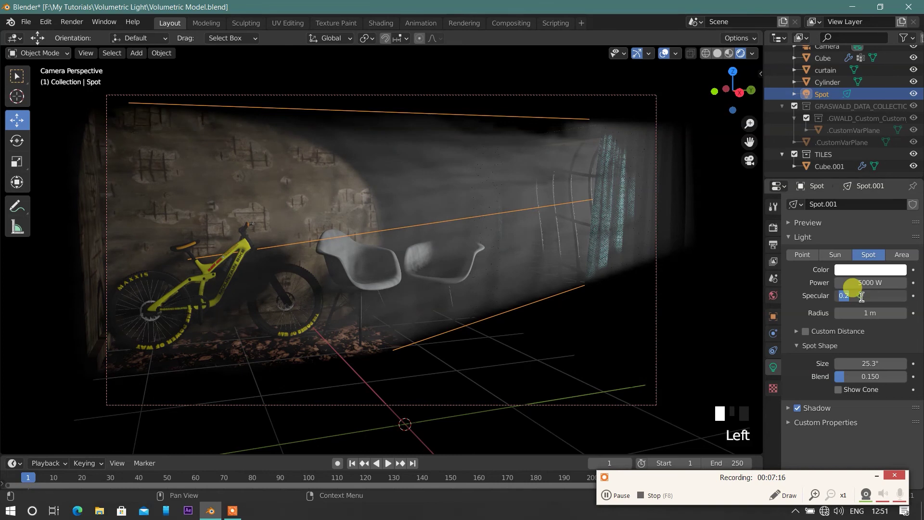
# Undo the trial specular and radius changes on the spot light
pyautogui.hotkey('ctrl', 'z')
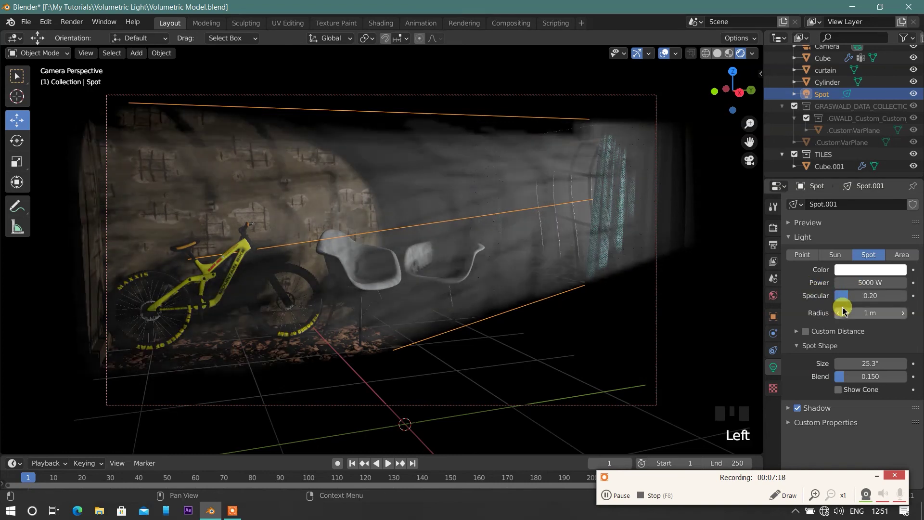
pyautogui.hotkey('ctrl', 'z')
pyautogui.hotkey('ctrl', 'z')
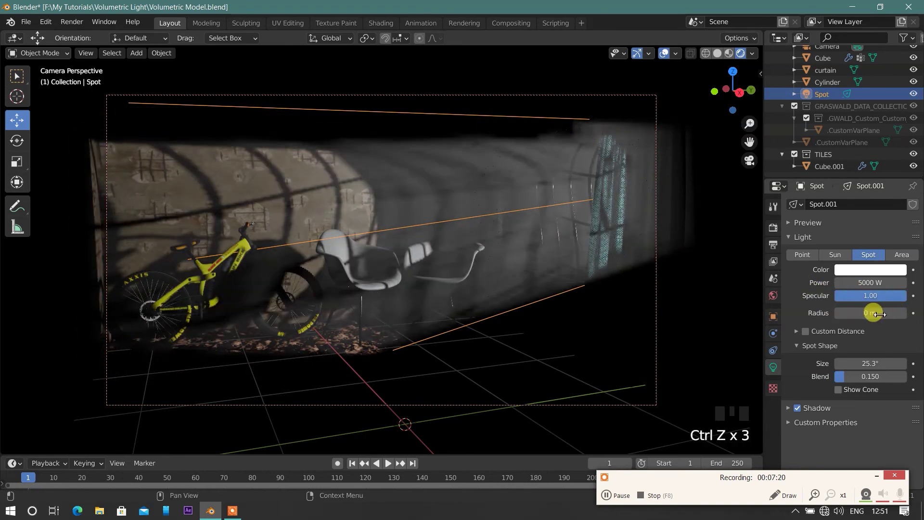
pyautogui.hotkey('ctrl', 'z')
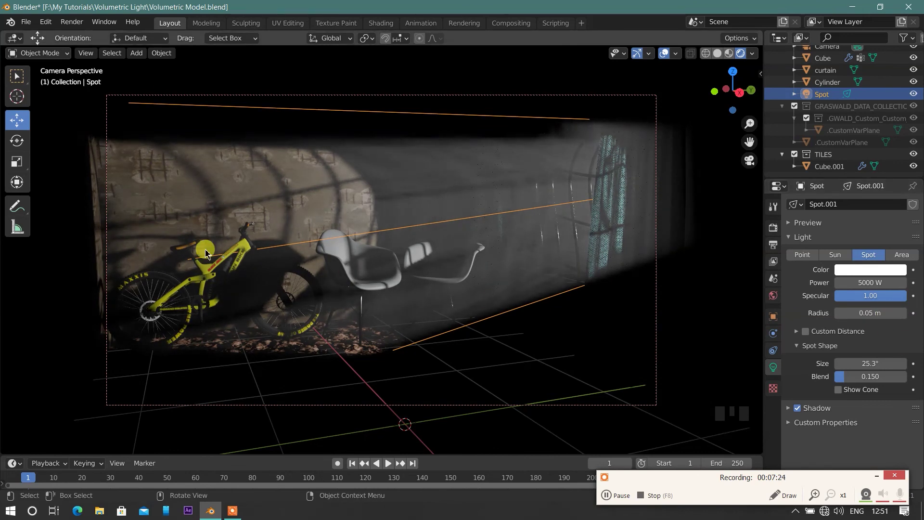
# Return the viewport to solid shading and switch the render engine to Cycles
pyautogui.press('z')
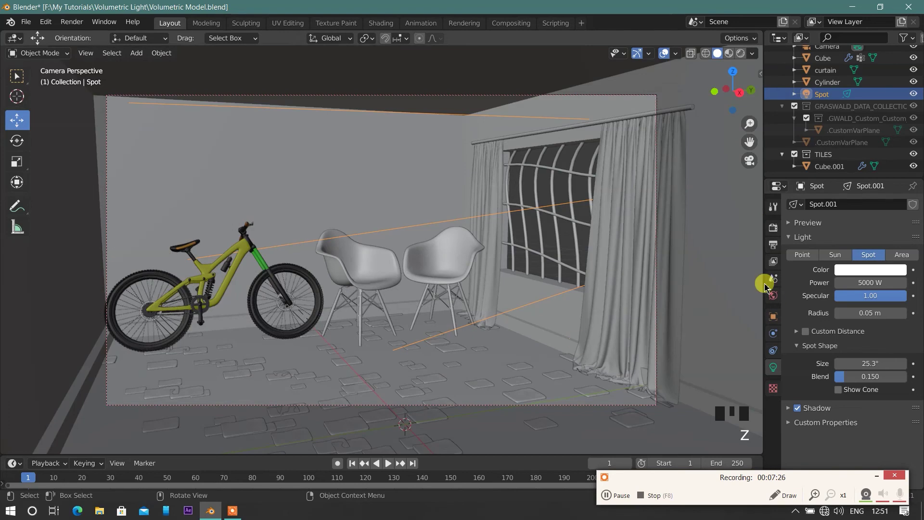
pyautogui.click(766, 227)
pyautogui.click(871, 204)
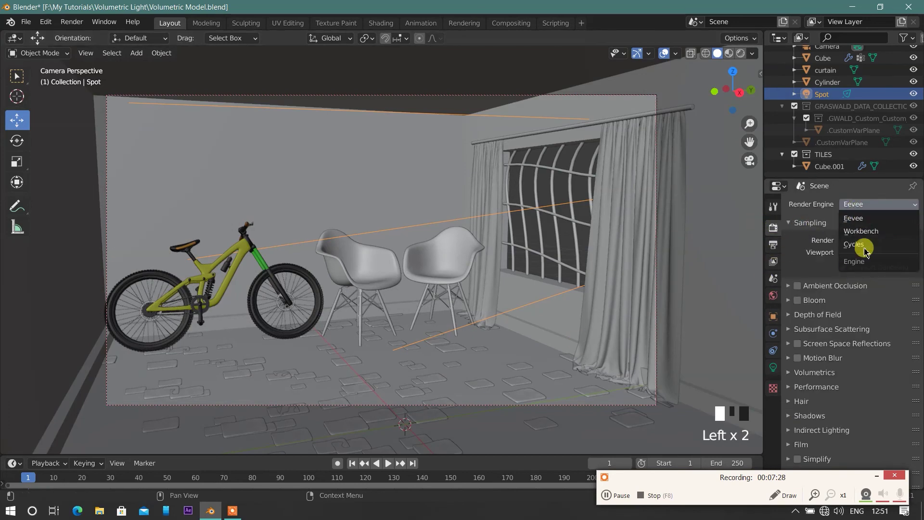
pyautogui.click(859, 231)
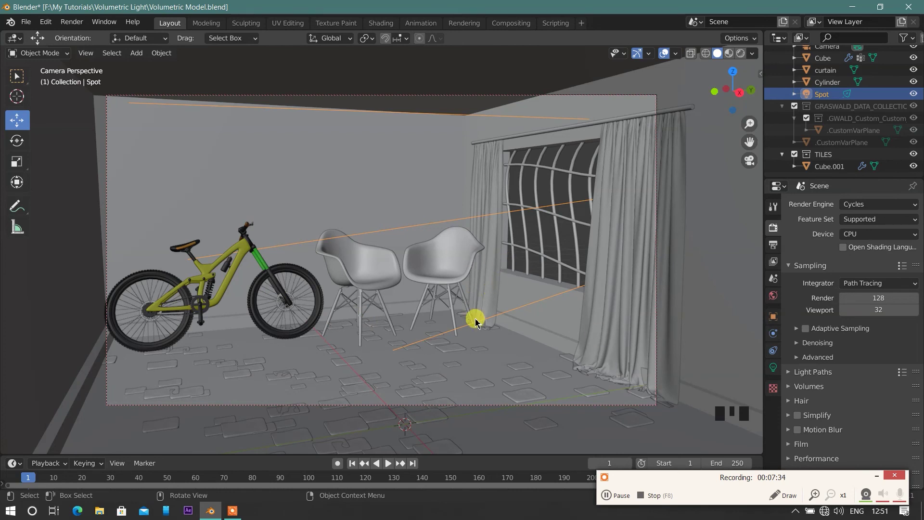
# Reframe the camera using the Camera to View lock so the whole bicycle fits inside the frame, and save the file
pyautogui.press('n')
pyautogui.click(758, 150)
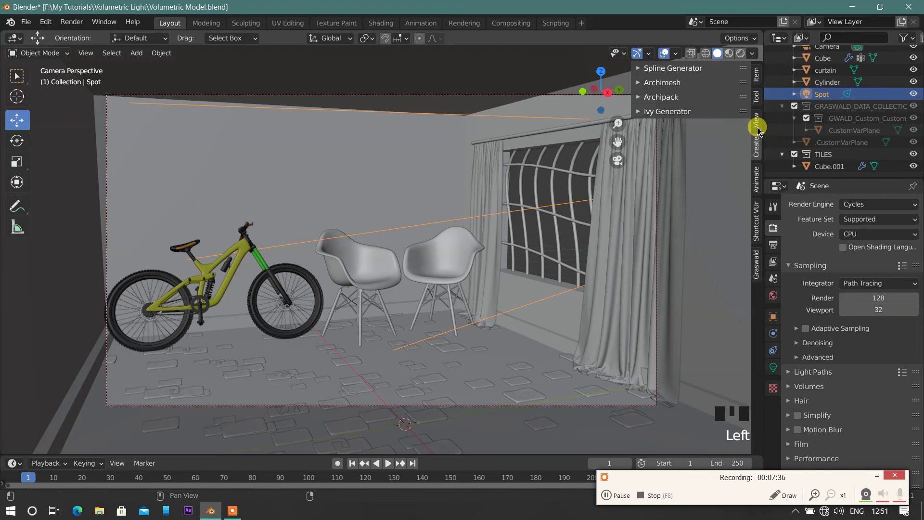
pyautogui.click(756, 126)
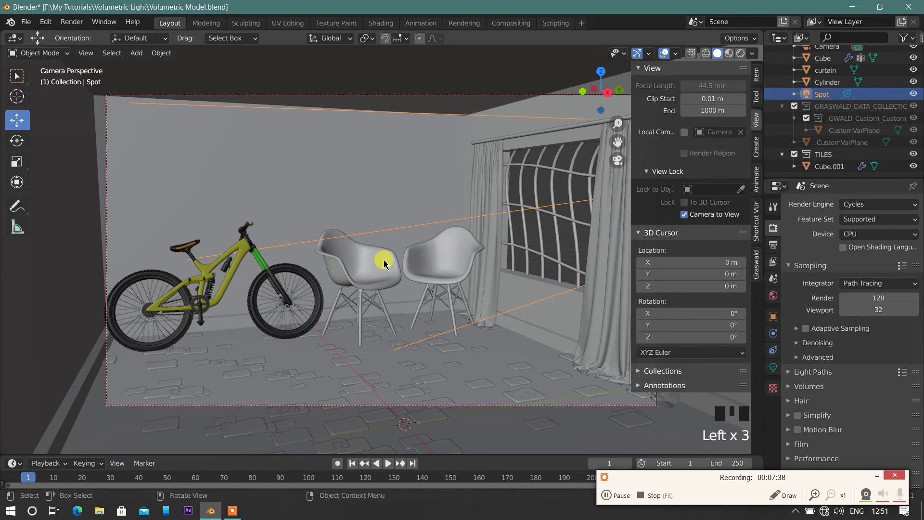
pyautogui.moveTo(390, 256)
pyautogui.keyDown('ctrl'); pyautogui.mouseDown(button='middle')
pyautogui.moveTo(393, 268)
pyautogui.moveTo(392, 250)
pyautogui.moveTo(397, 260)
pyautogui.moveTo(406, 253)
pyautogui.mouseUp(button='middle'); pyautogui.keyUp('ctrl')
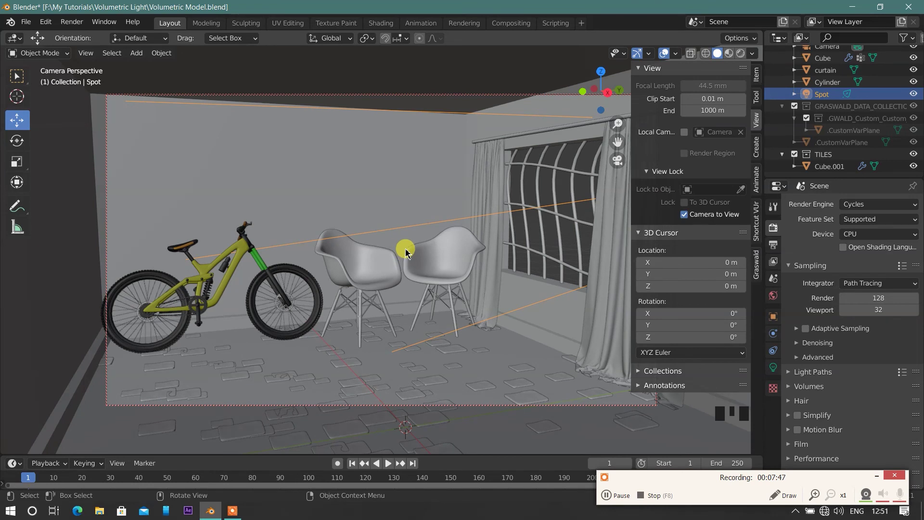
pyautogui.press('n')
pyautogui.keyDown('ctrl'); pyautogui.moveTo(382, 251); pyautogui.dragTo(434, 263, button='middle'); pyautogui.keyUp('ctrl')
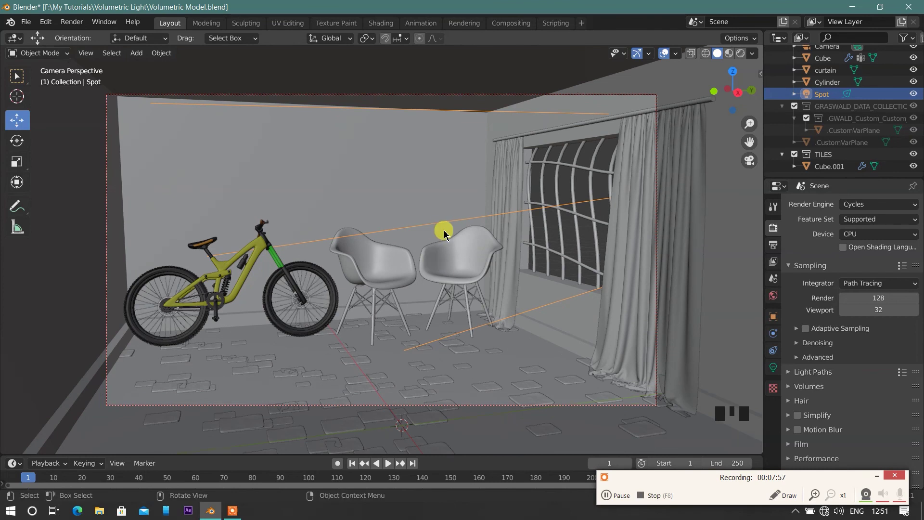
pyautogui.press('z')
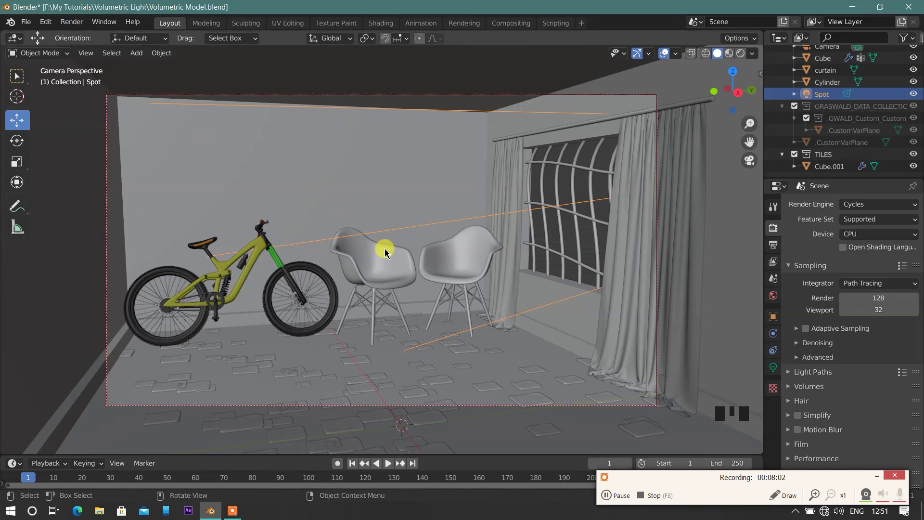
pyautogui.hotkey('ctrl', 's')
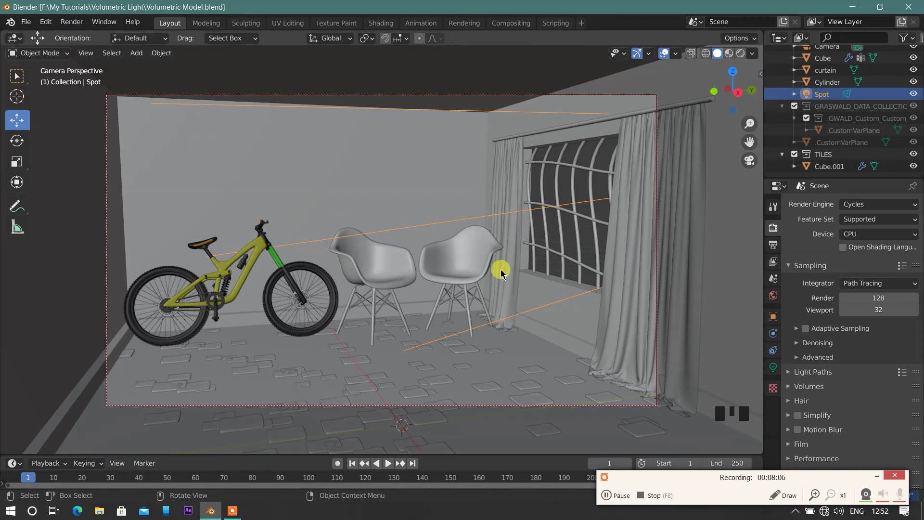
# Enable NLM denoising for the final render and start rendering the image
pyautogui.click(877, 477)
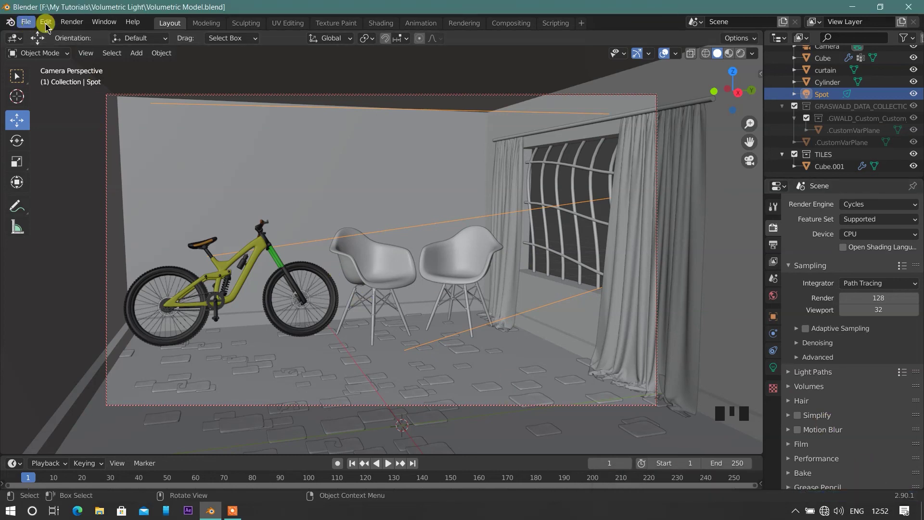
pyautogui.click(72, 22)
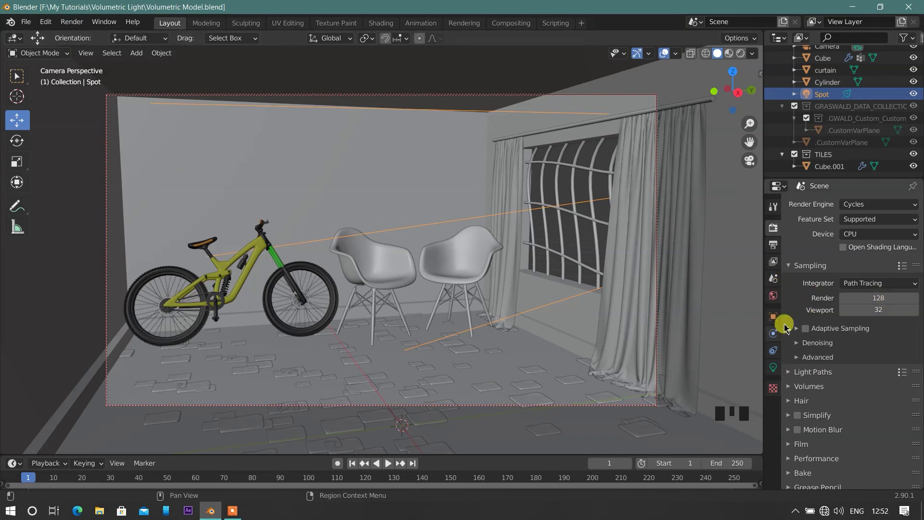
pyautogui.click(800, 343)
pyautogui.click(844, 361)
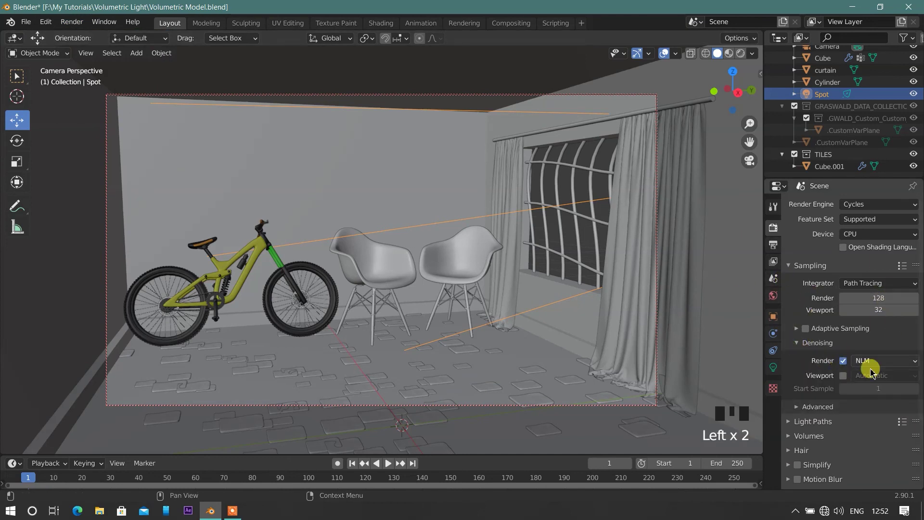
pyautogui.click(74, 22)
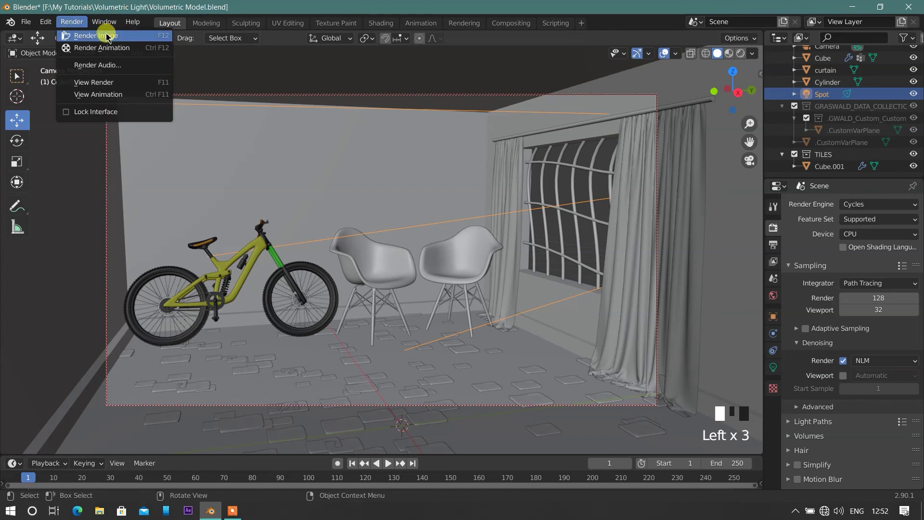
pyautogui.click(103, 35)
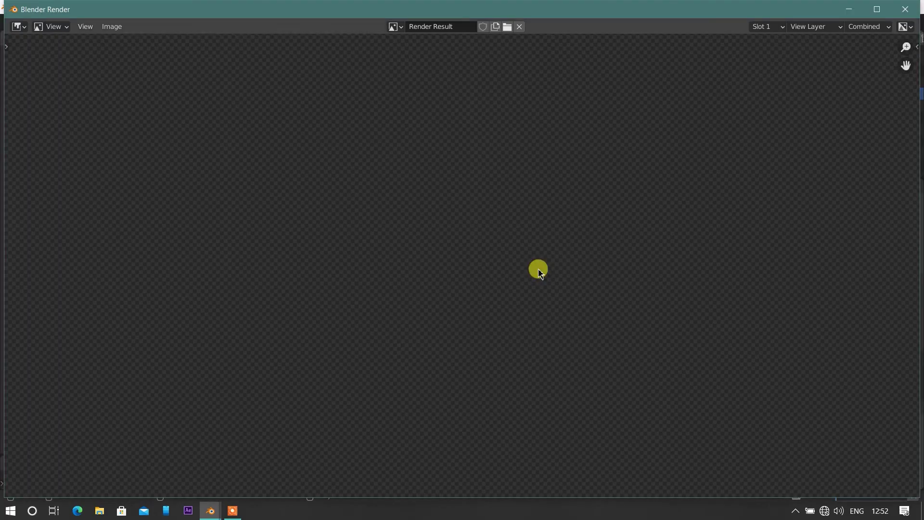